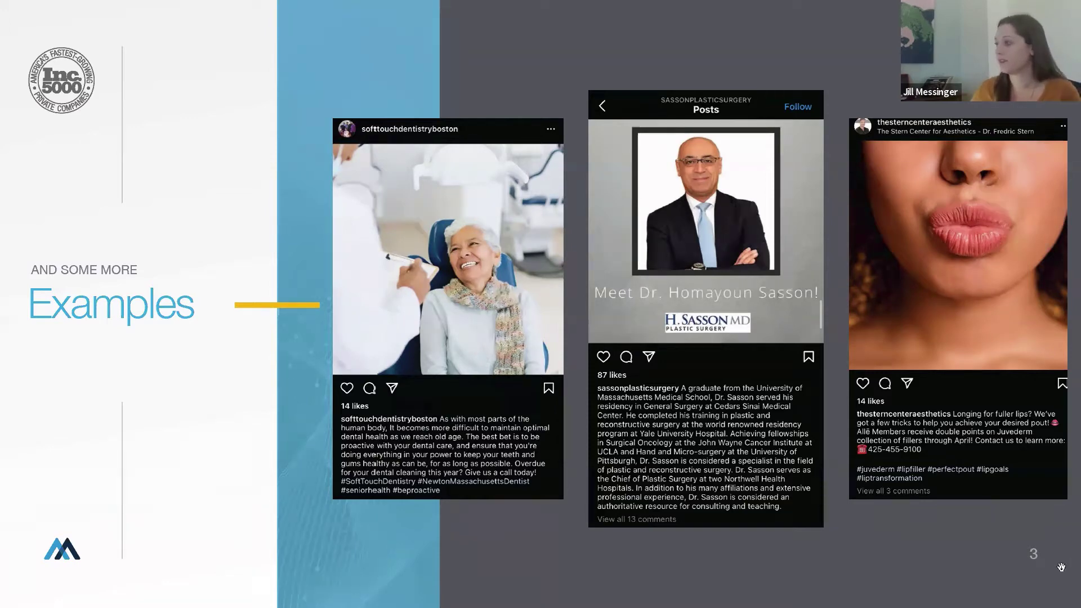
Step: Advance the slideshow to the Performance Center dashboard mockup slide
key(Right)
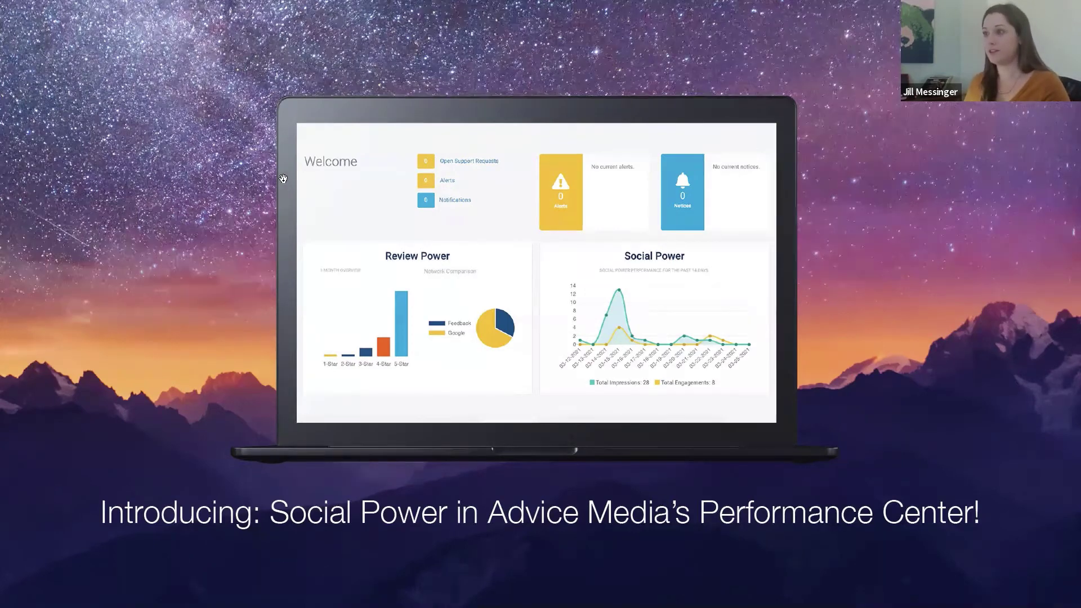
Step: Reach the closing Questions slide, leave full screen, and log in to Performance Center in Chrome
click(107, 75)
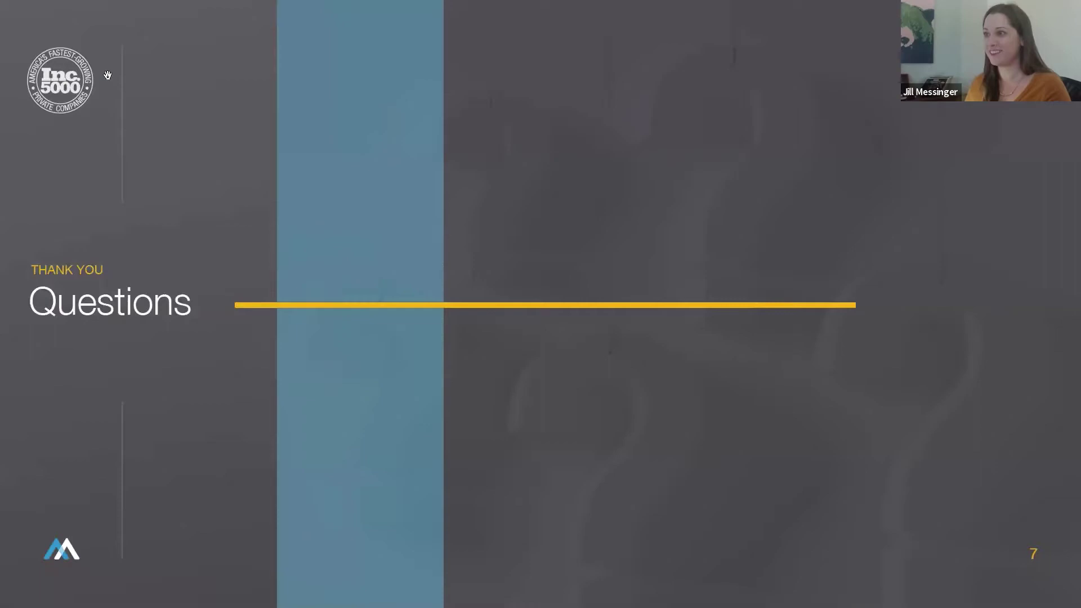
key(Escape)
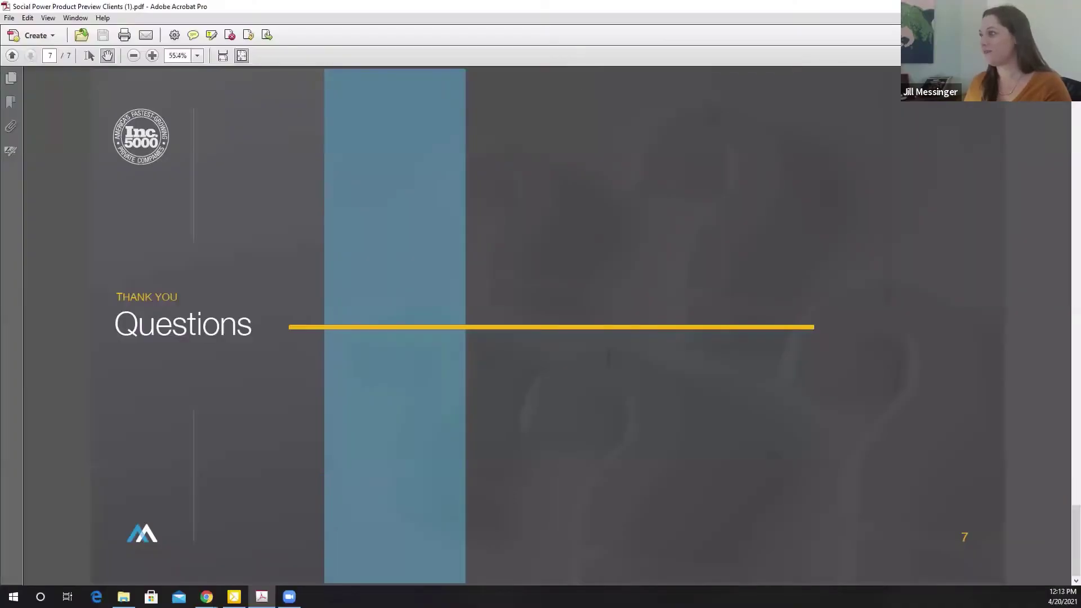
key(alt+Tab)
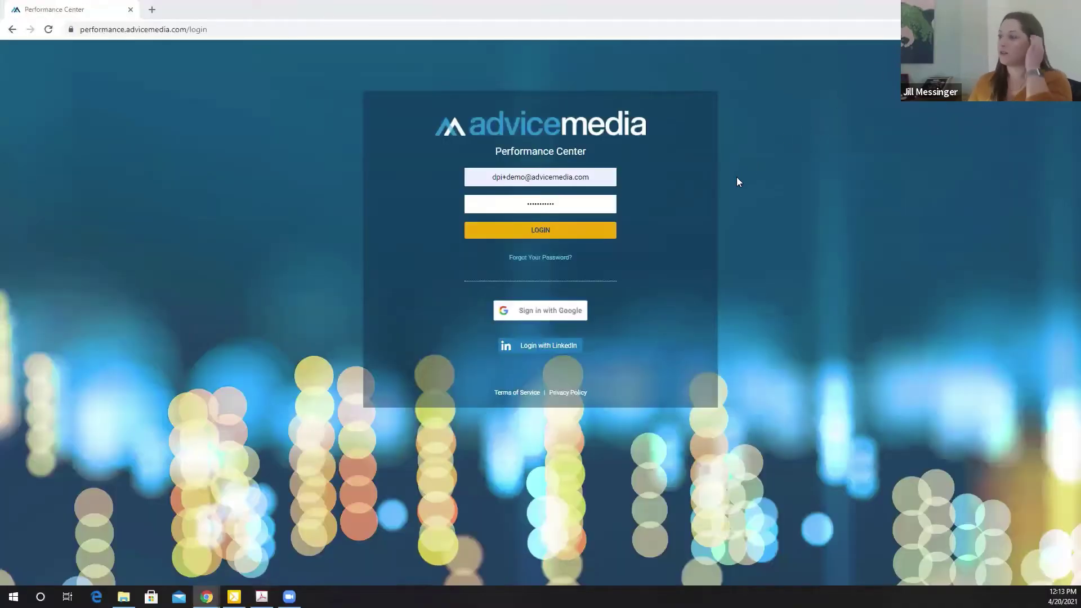
click(544, 230)
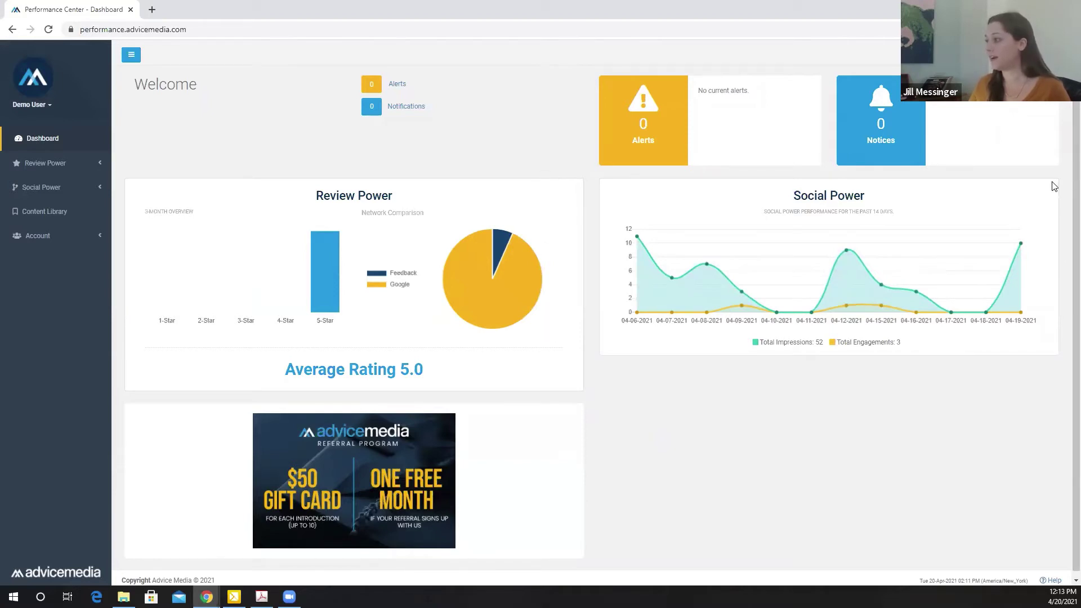
Step: Open the Social Power publishing calendar showing the week of May 2–8, 2021
click(50, 192)
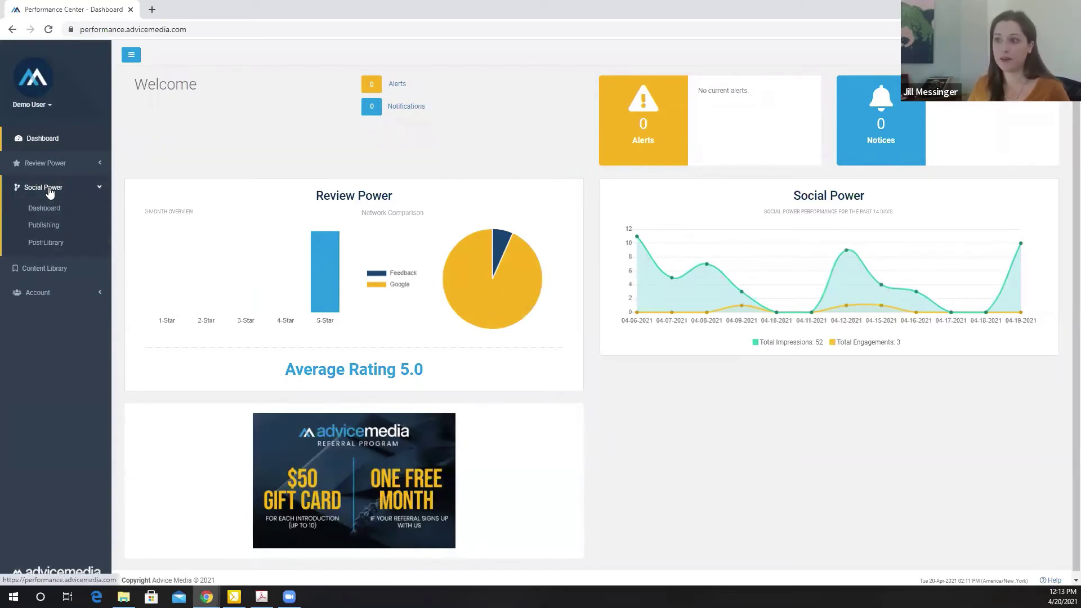
click(47, 227)
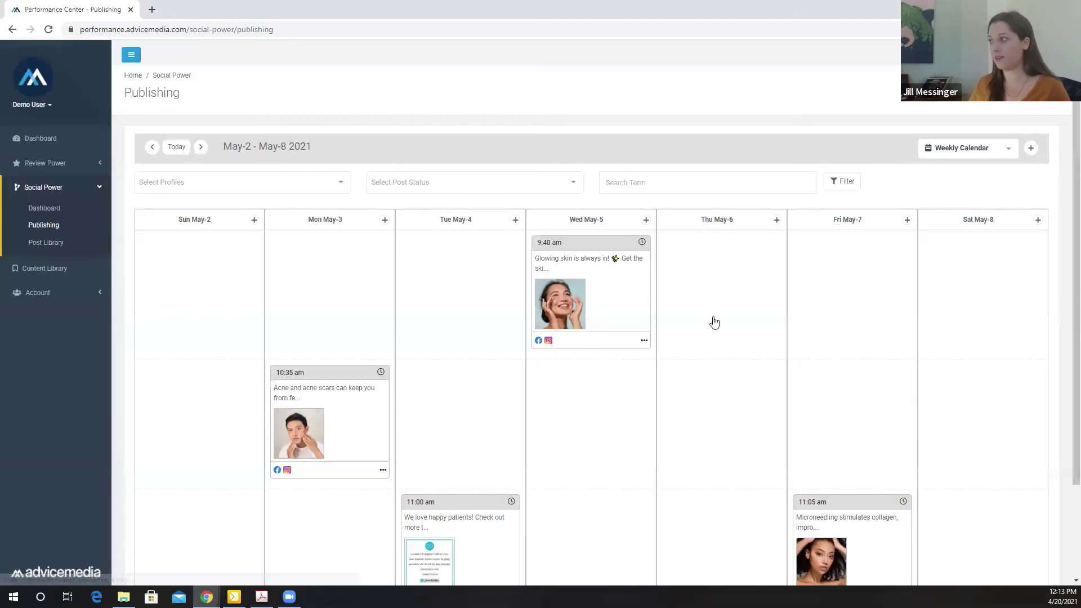
scroll(1063, 191, down, 2)
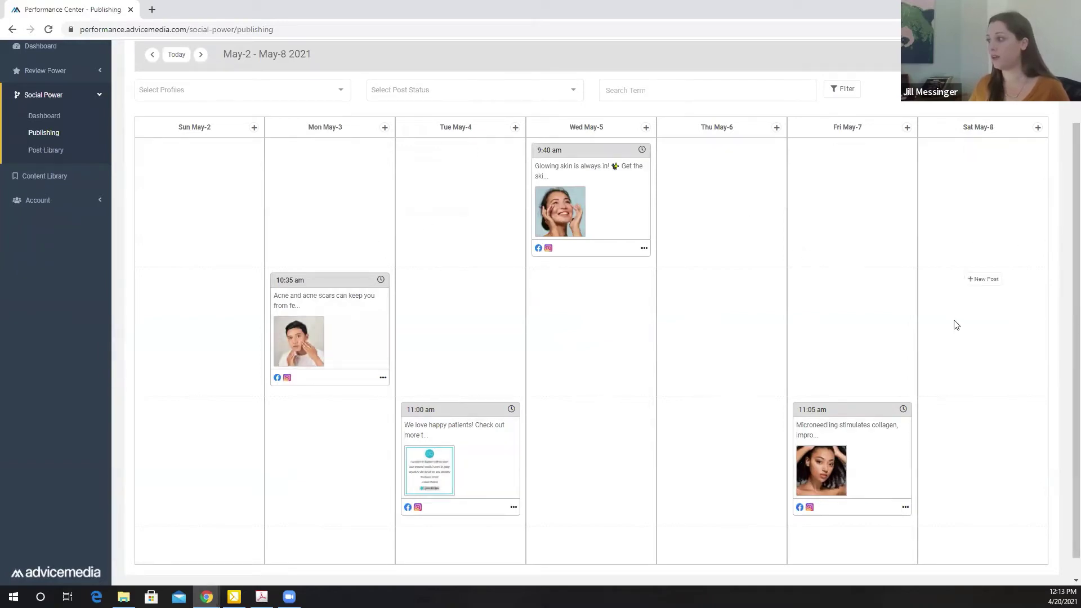
Step: Advance one week, then browse the Monthly calendar view, moving to May 2021 and back to today
click(201, 54)
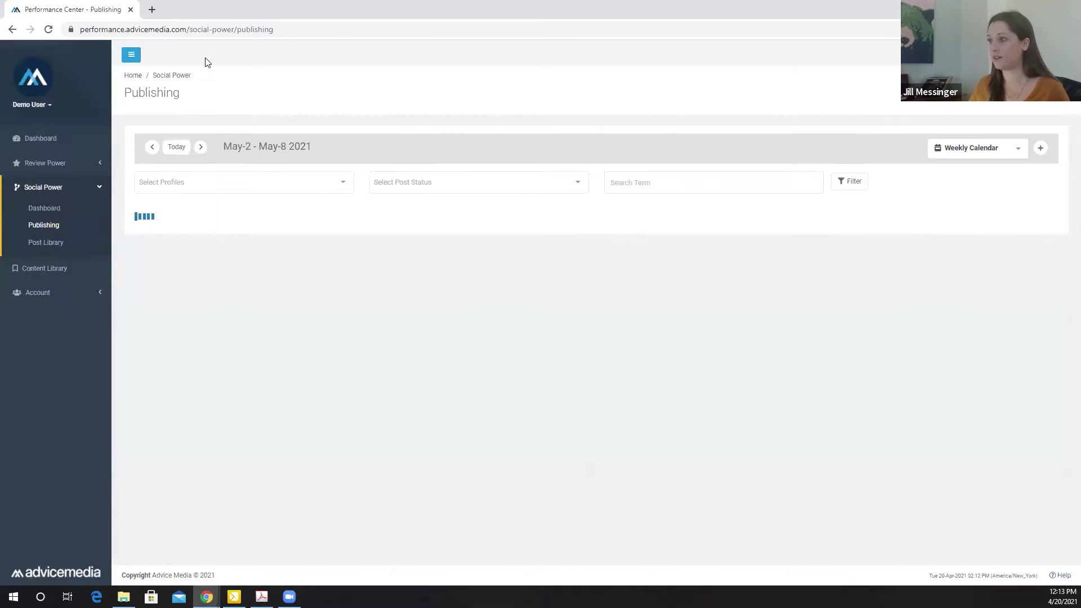
click(963, 147)
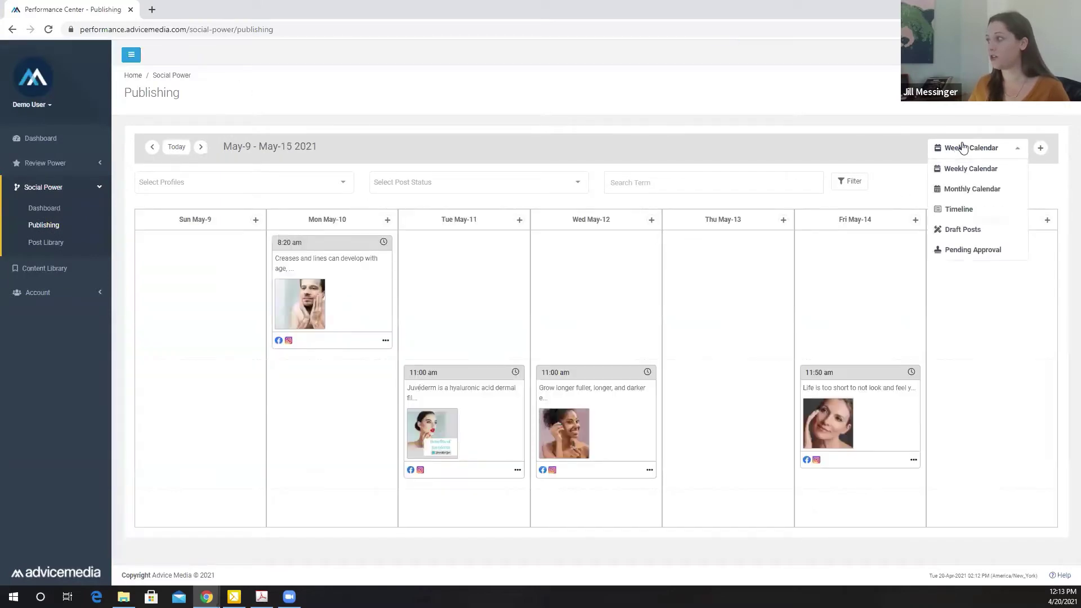
click(964, 186)
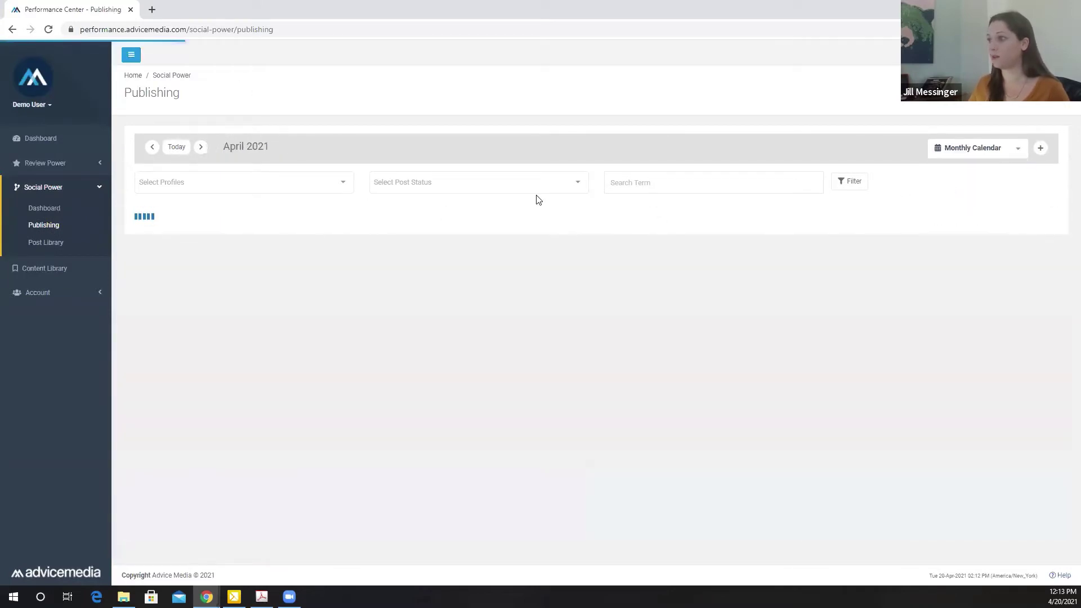
scroll(1064, 156, down, 2)
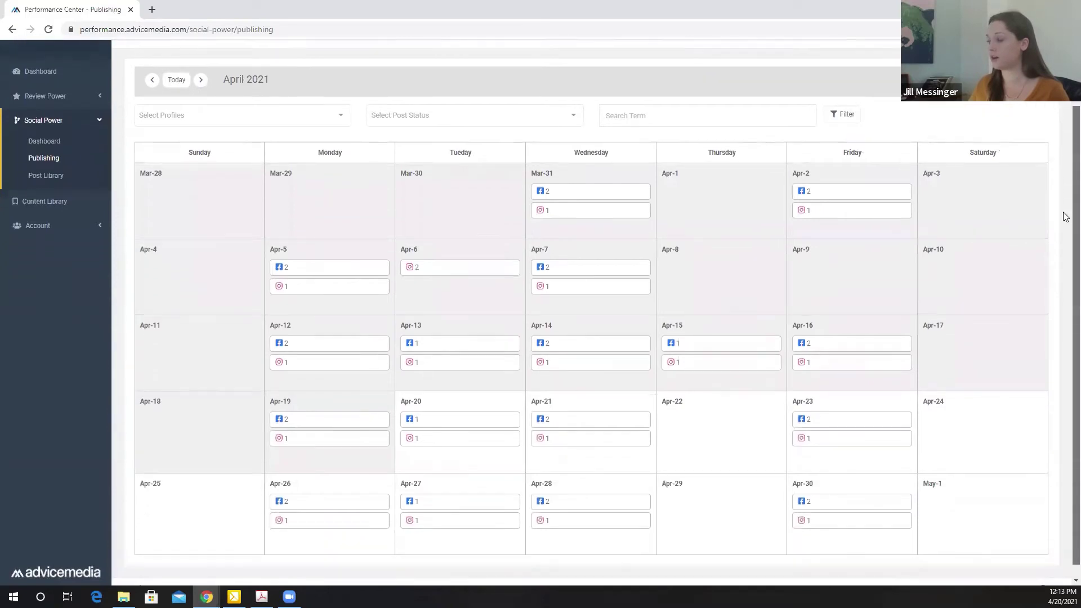
click(199, 67)
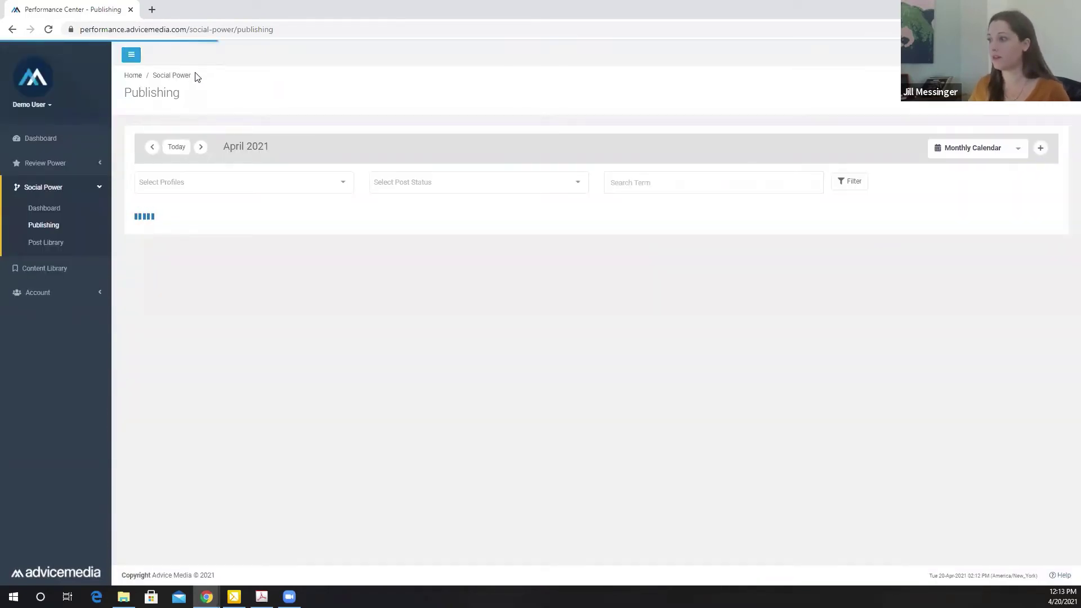
scroll(313, 201, down, 3)
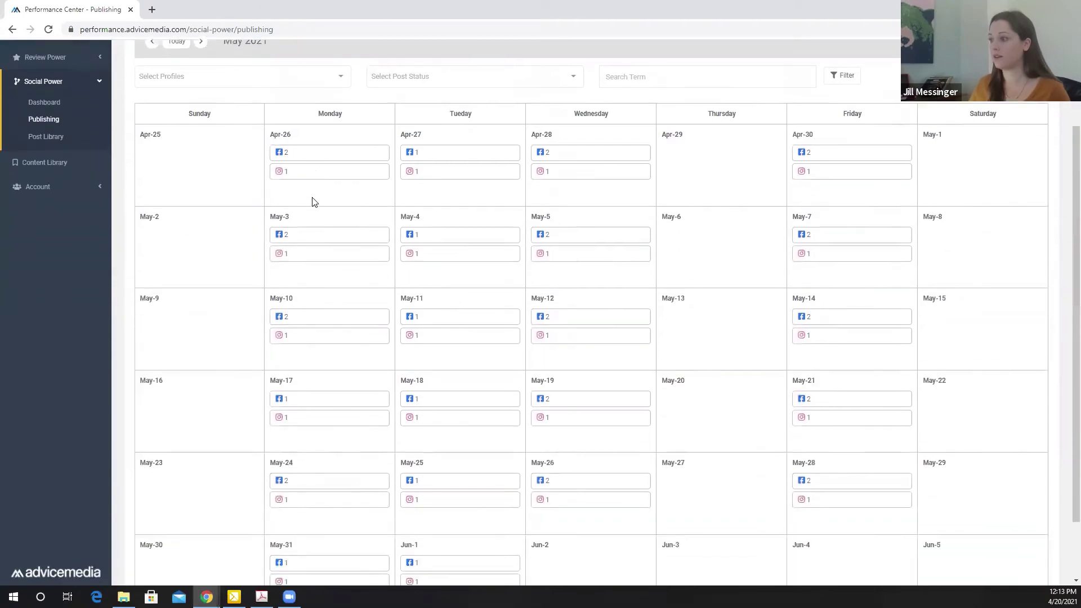
scroll(223, 148, up, 3)
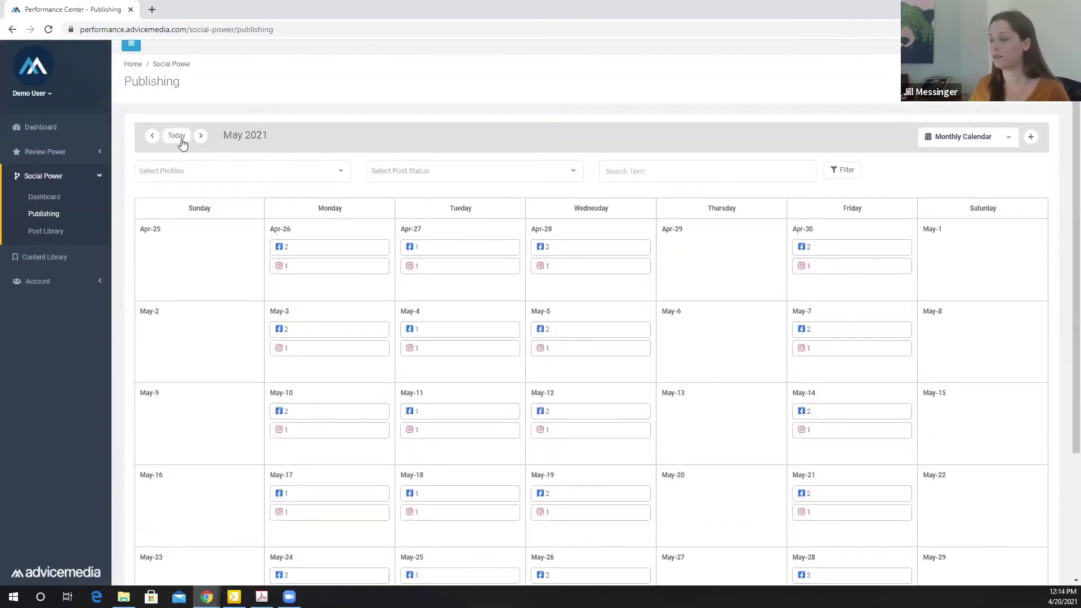
click(181, 141)
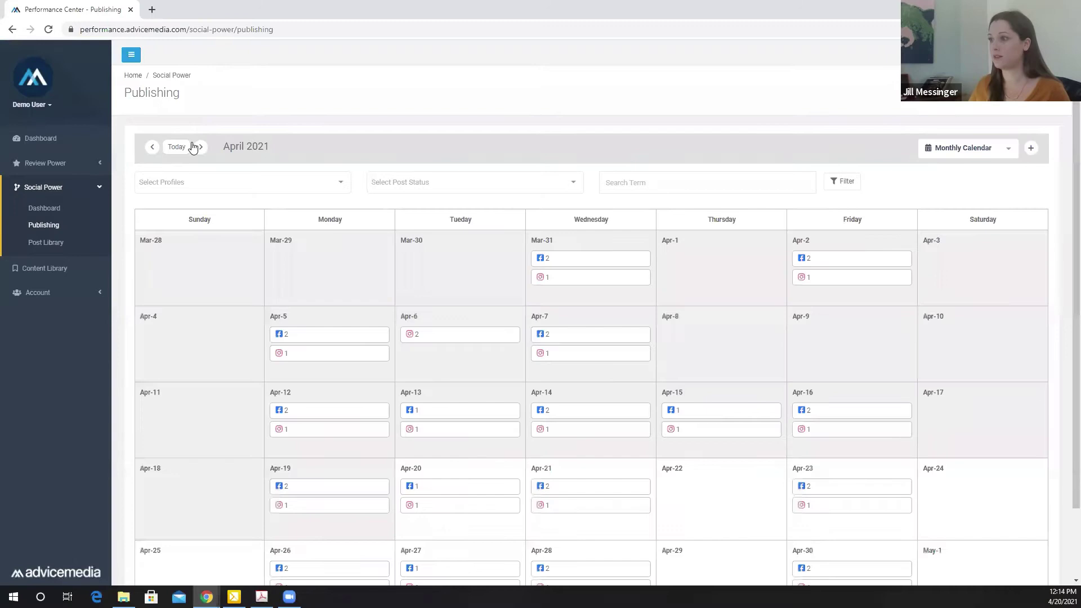
scroll(1066, 152, down, 1)
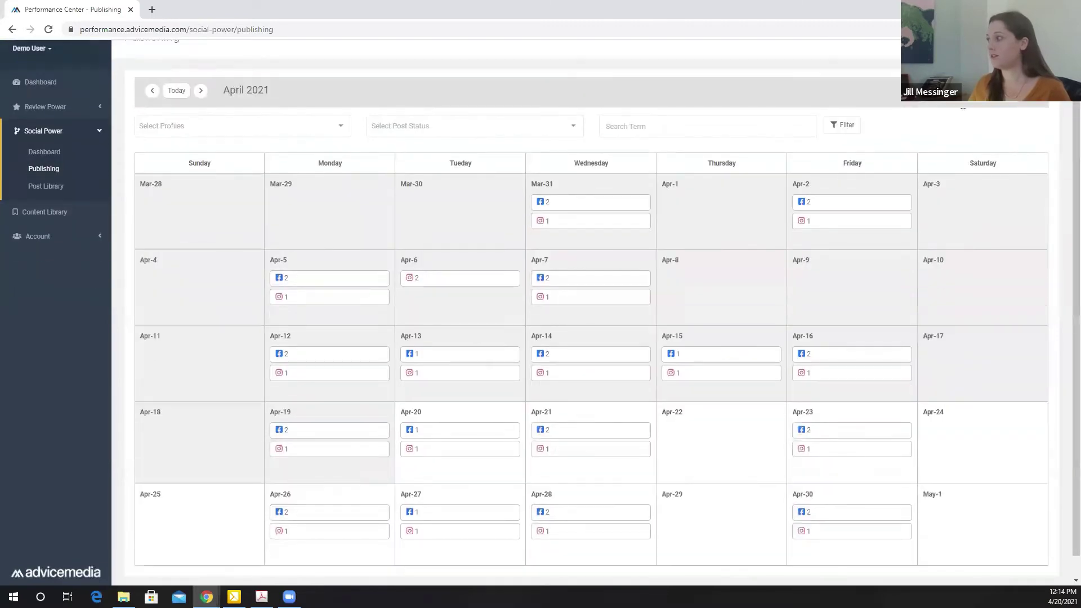
Step: Switch back to the Weekly calendar view and move to the Apr 25–May 1, 2021 week
click(965, 91)
click(960, 127)
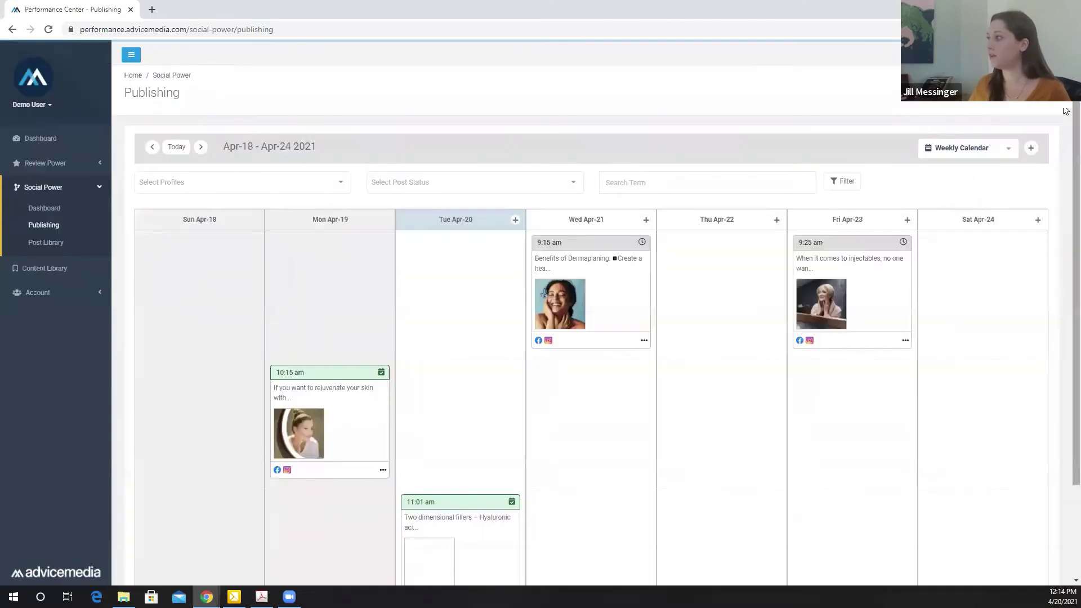
scroll(1064, 161, down, 2)
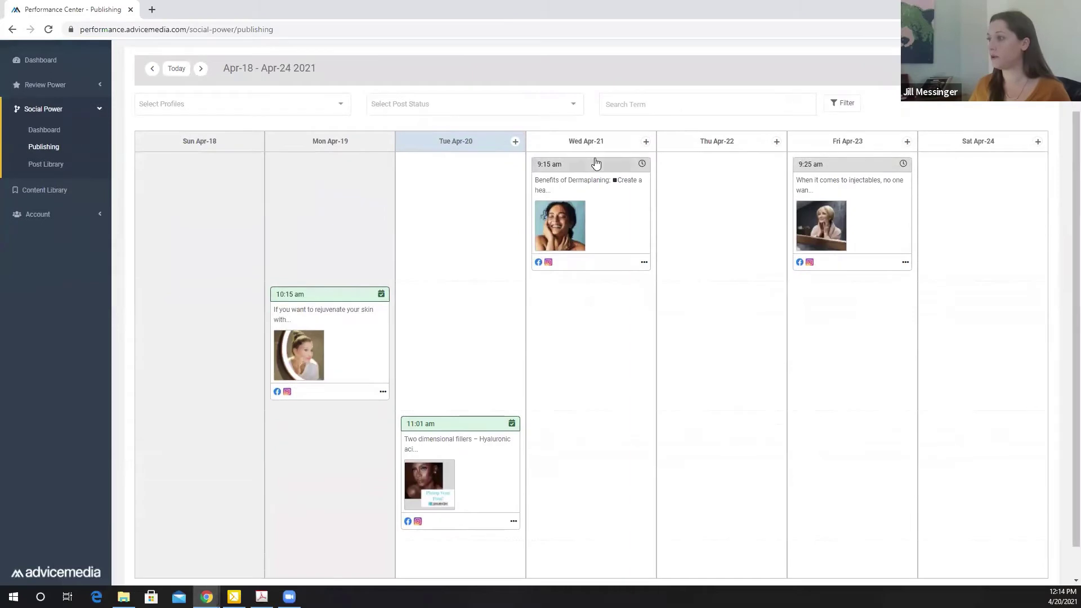
mouse_move(427, 158)
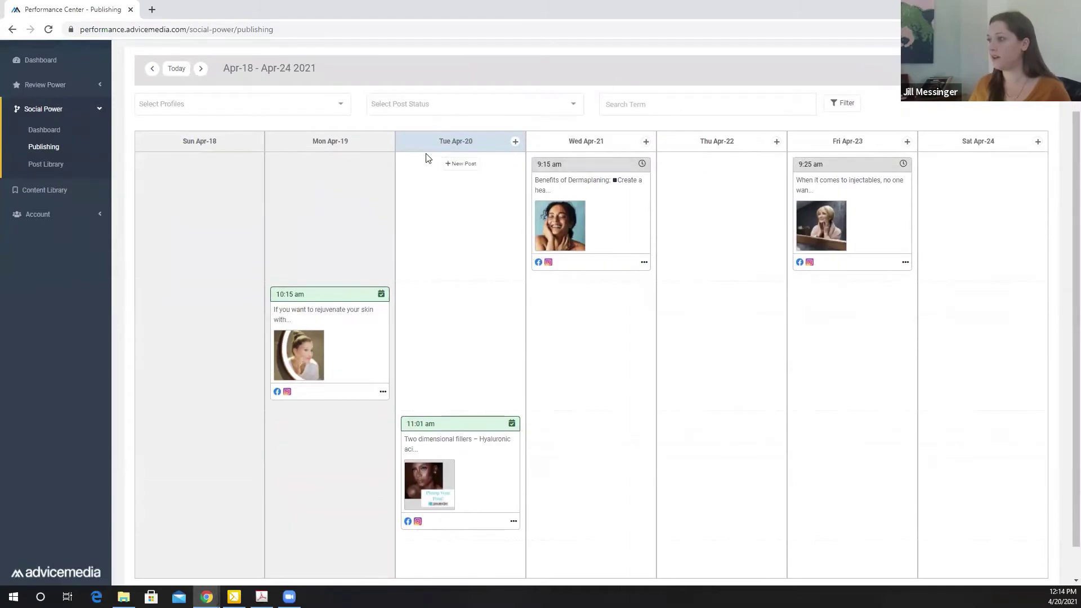
click(202, 69)
scroll(503, 198, down, 4)
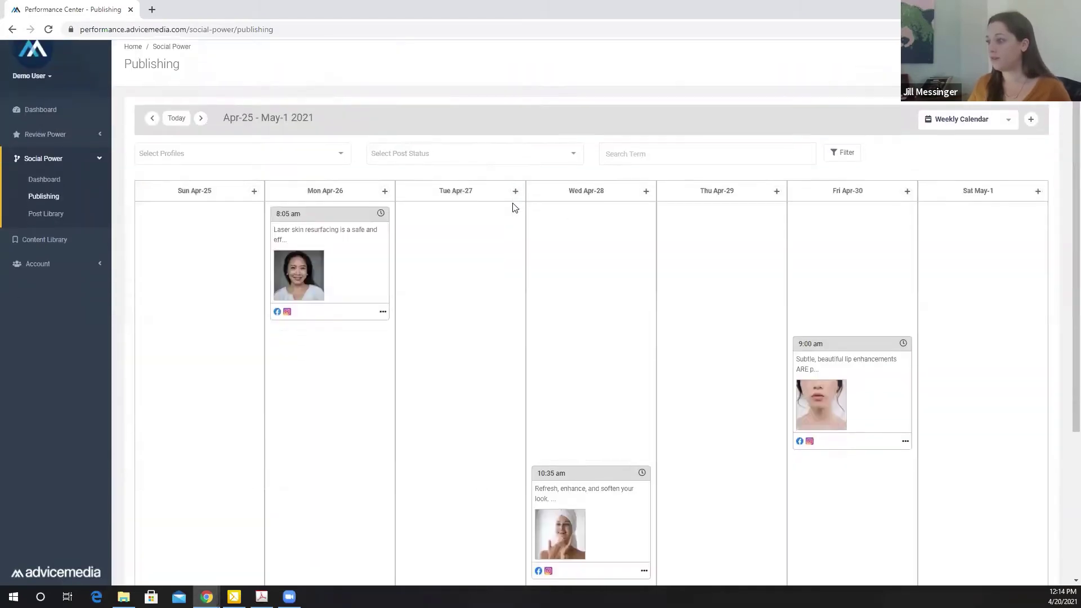
scroll(492, 200, up, 1)
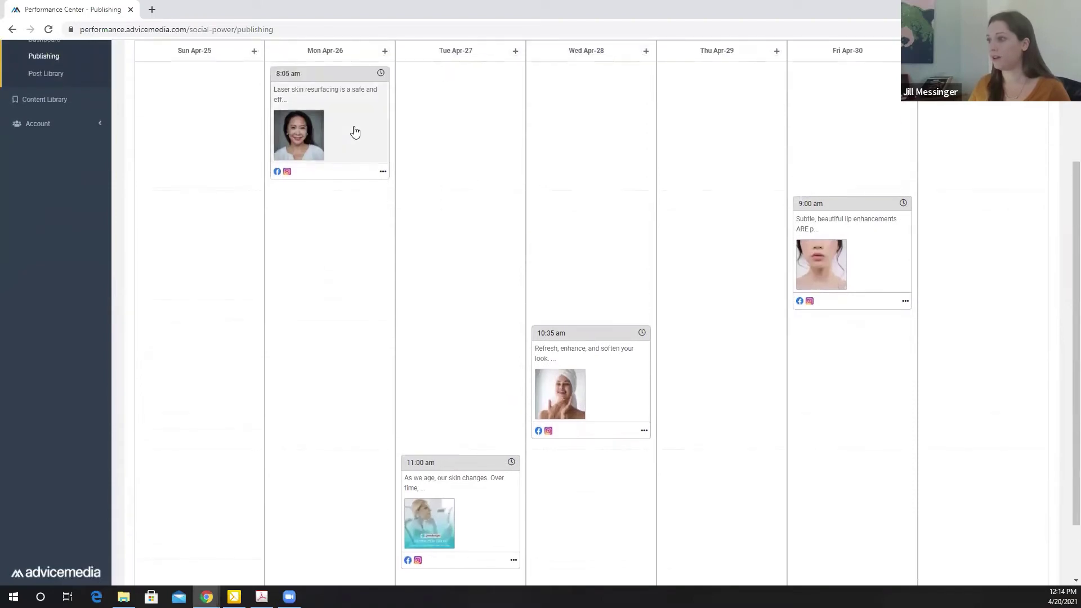
Step: Open the Apr 26 8:05 am laser skin resurfacing post and save it
click(354, 129)
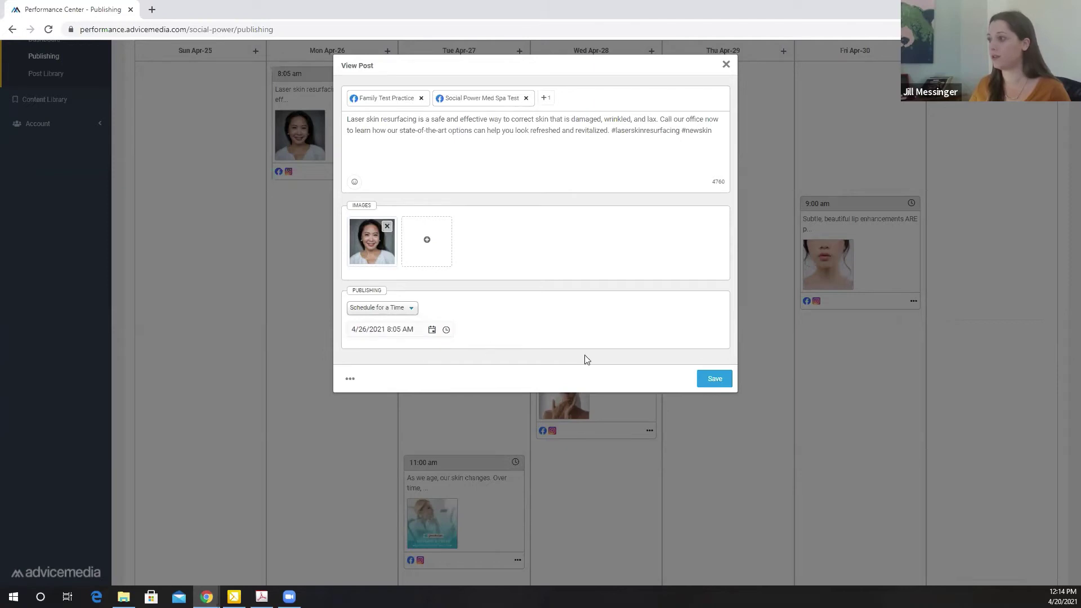
click(710, 380)
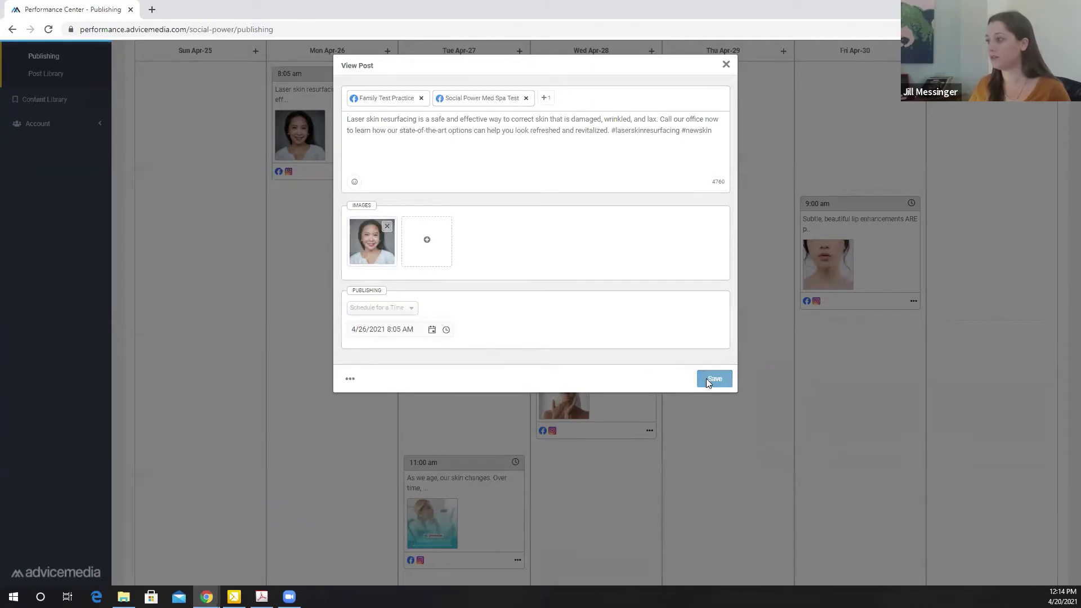
scroll(707, 381, down, 5)
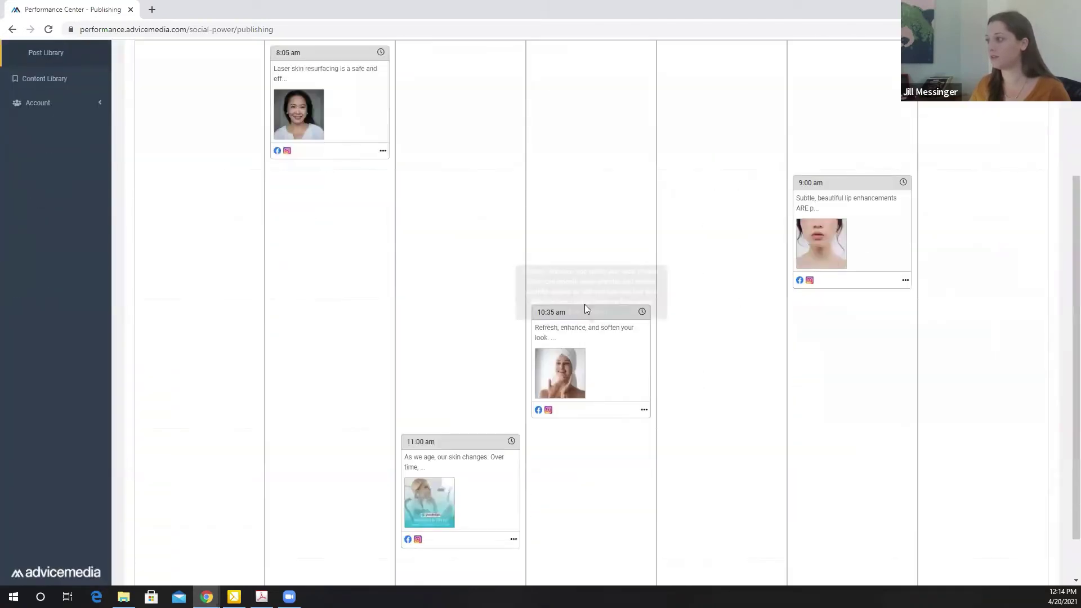
scroll(369, 145, up, 5)
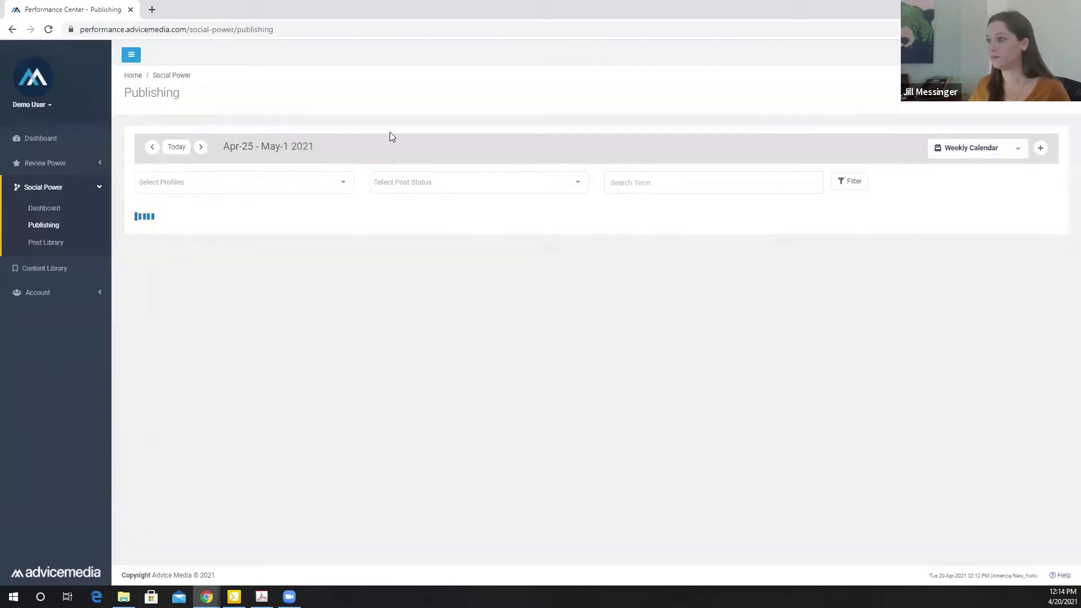
scroll(806, 273, down, 2)
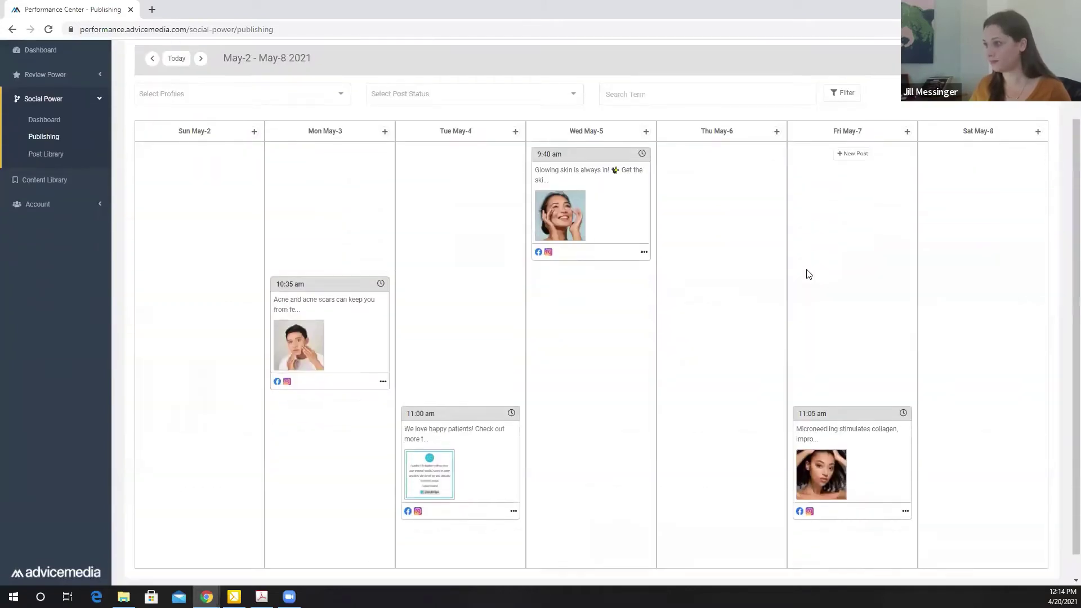
Step: Preview the May 5 9:40 am glowing-skin post, then open the May 3 10:35 am acne post
click(623, 200)
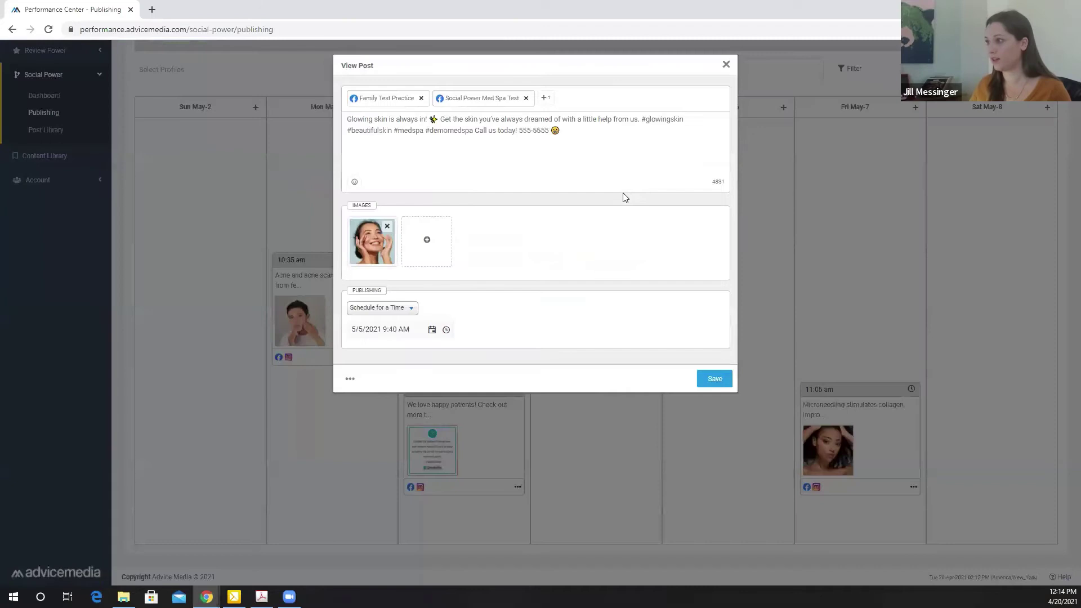
click(725, 65)
click(356, 301)
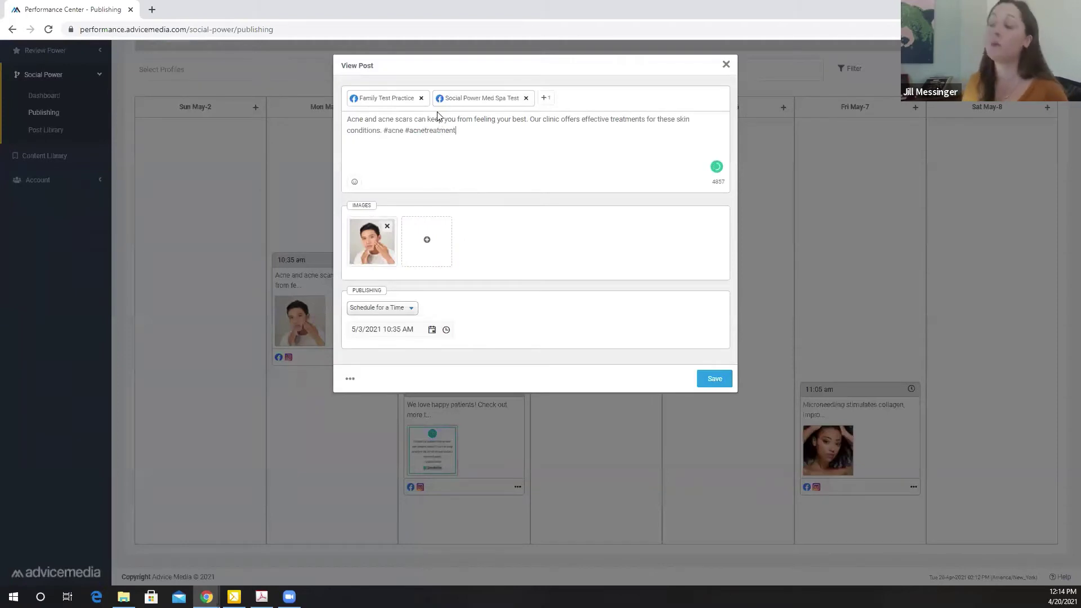
Step: Append '#demomedspa', a phone number, and a smiley emoji to the acne post's text
click(457, 138)
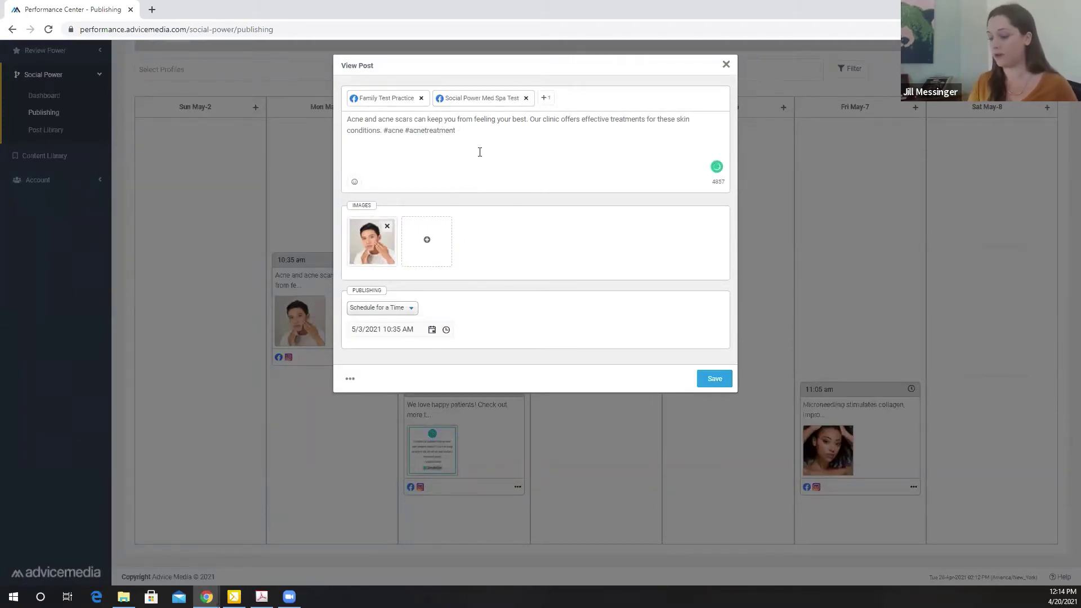
text(#demomeds)
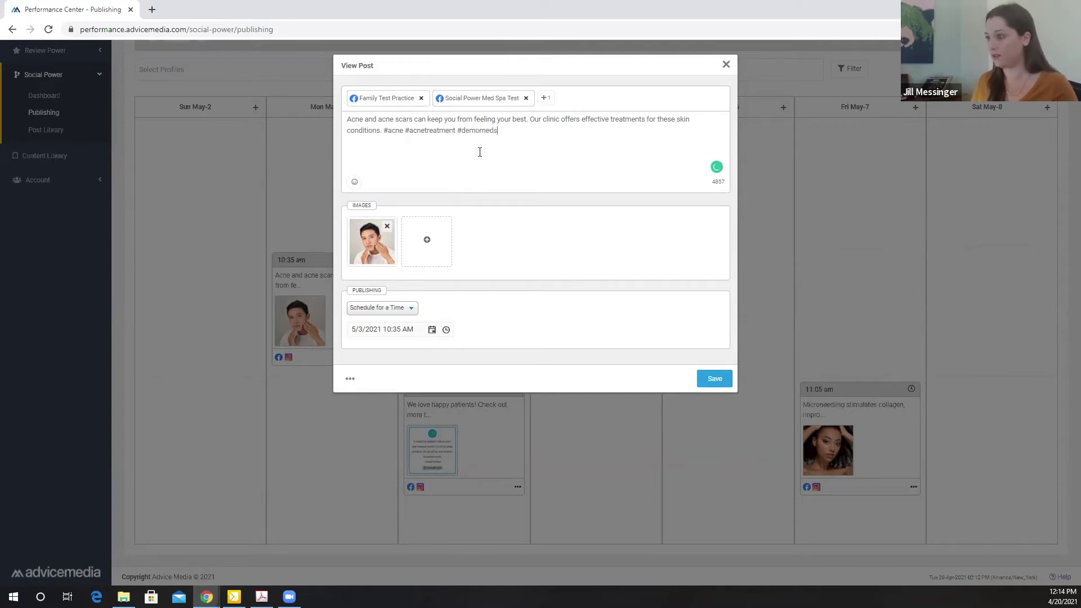
text(pa 555)
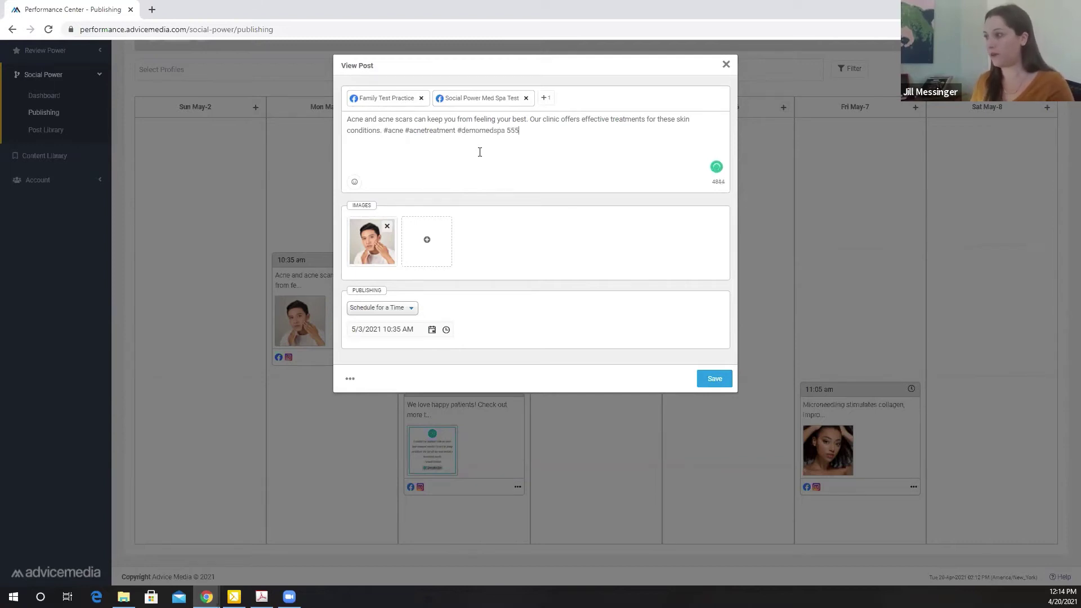
text(-5555)
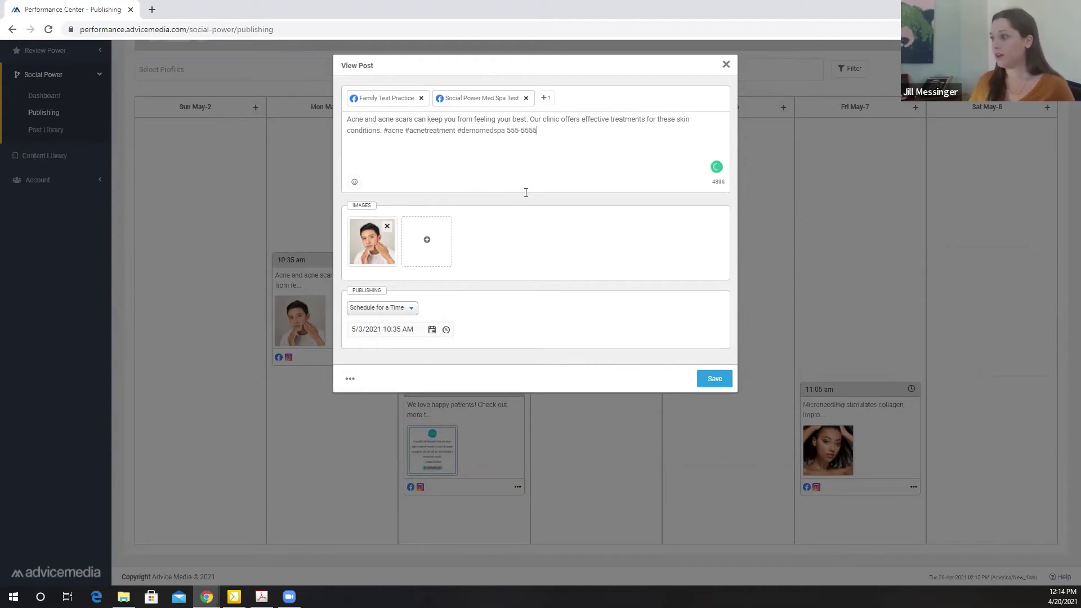
click(356, 182)
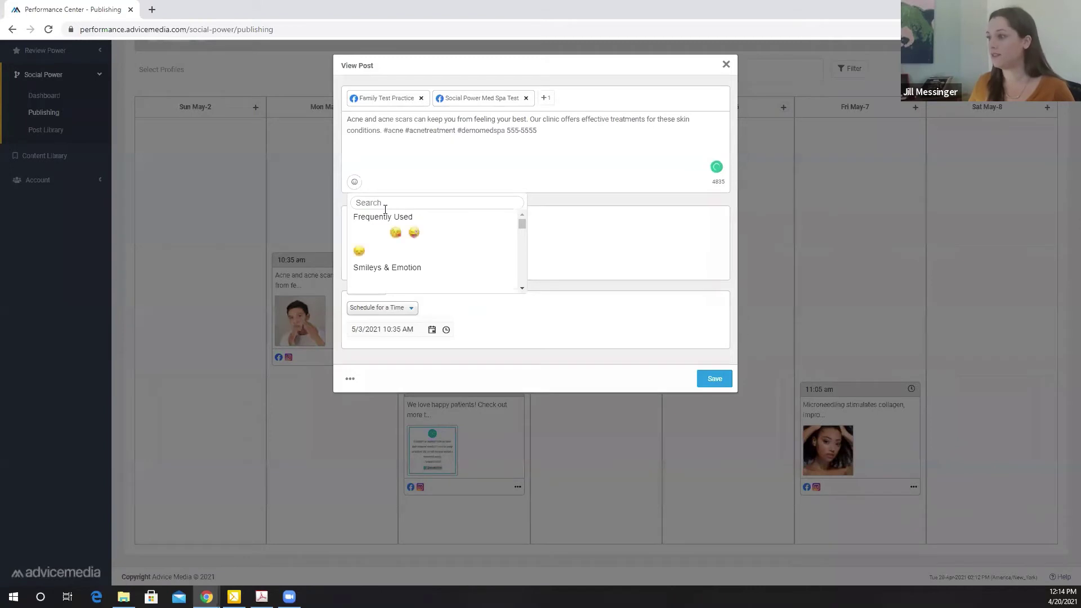
click(359, 232)
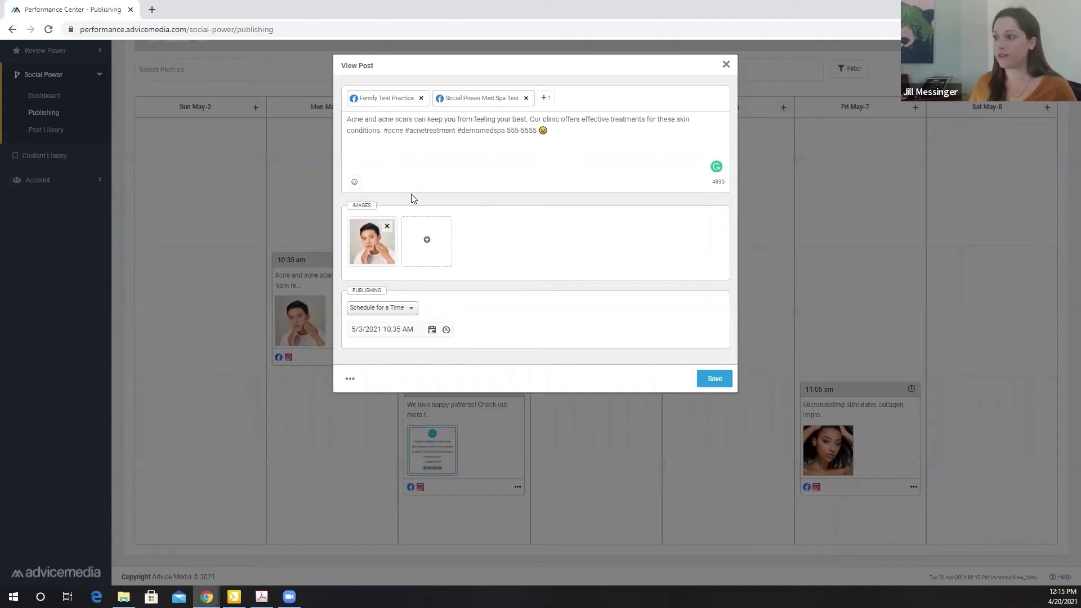
Step: Replace the acne post's photo with a newly uploaded picture of a woman
click(387, 228)
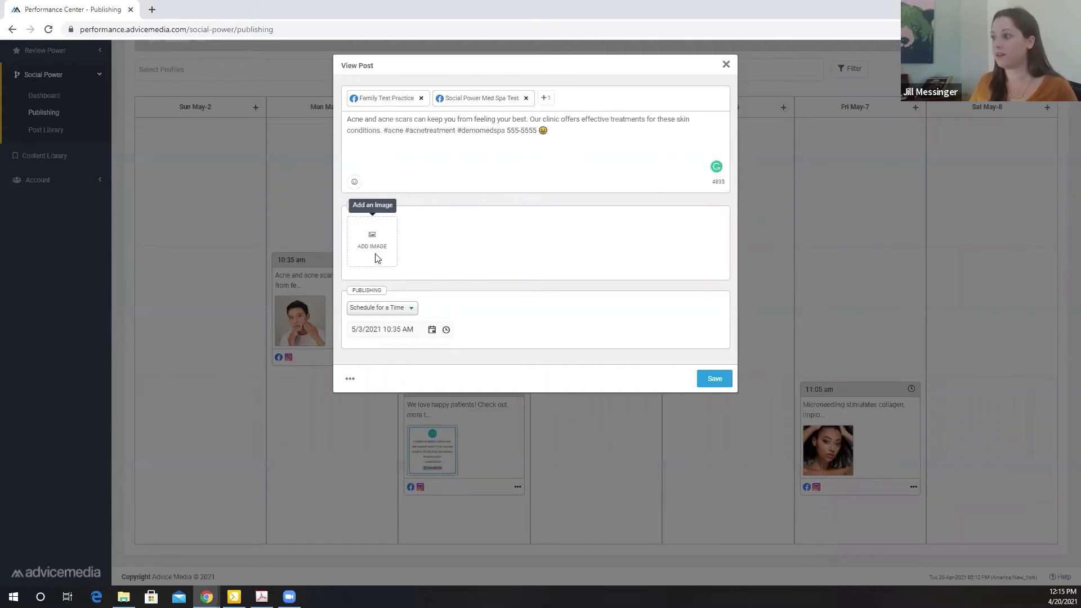
click(378, 258)
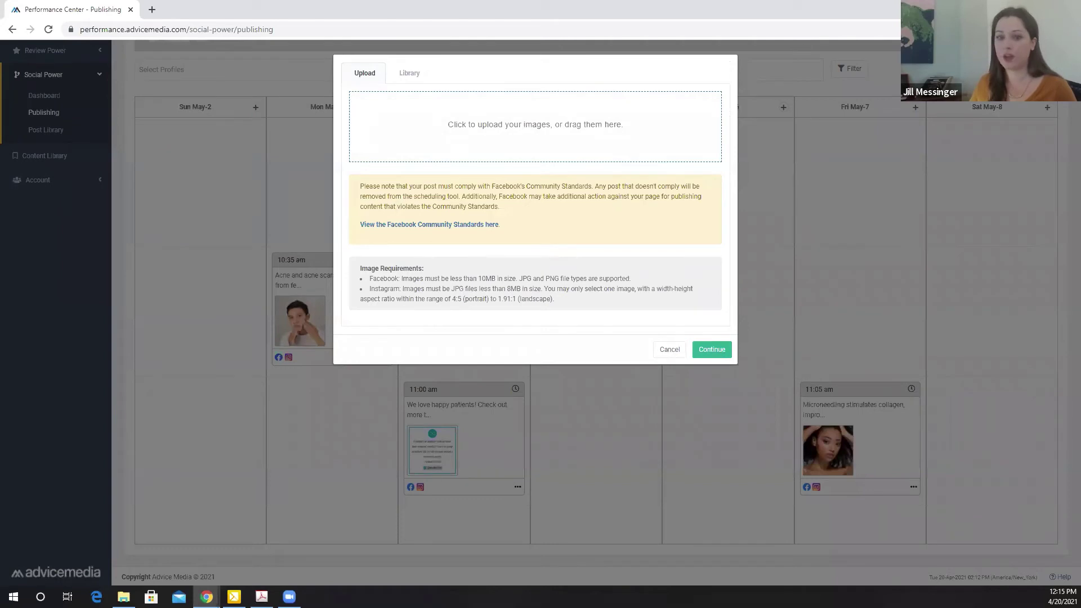
key(alt+Tab)
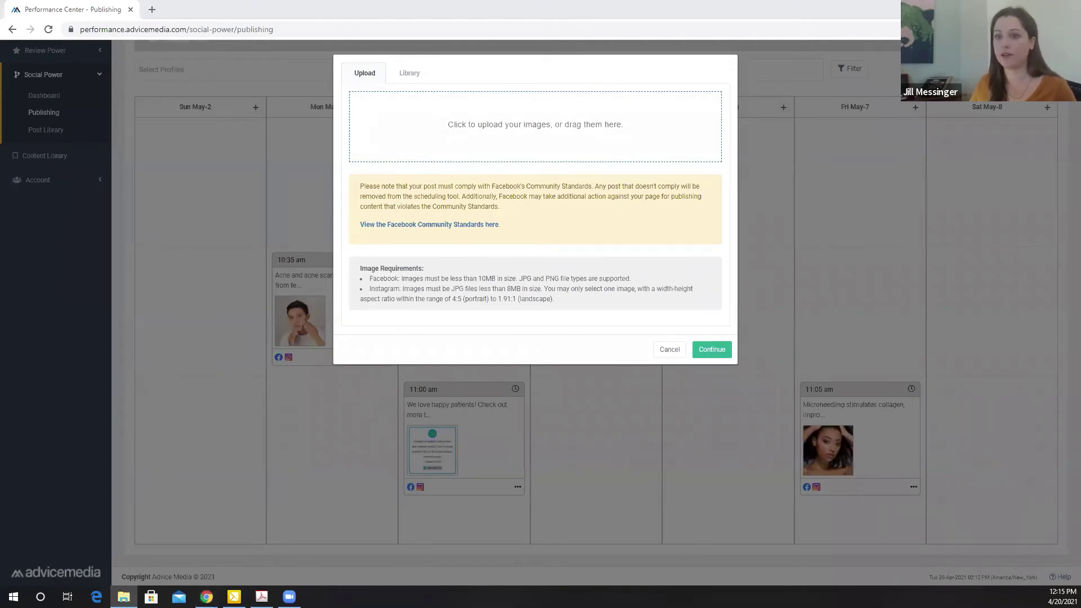
drag(22, 270, 544, 144)
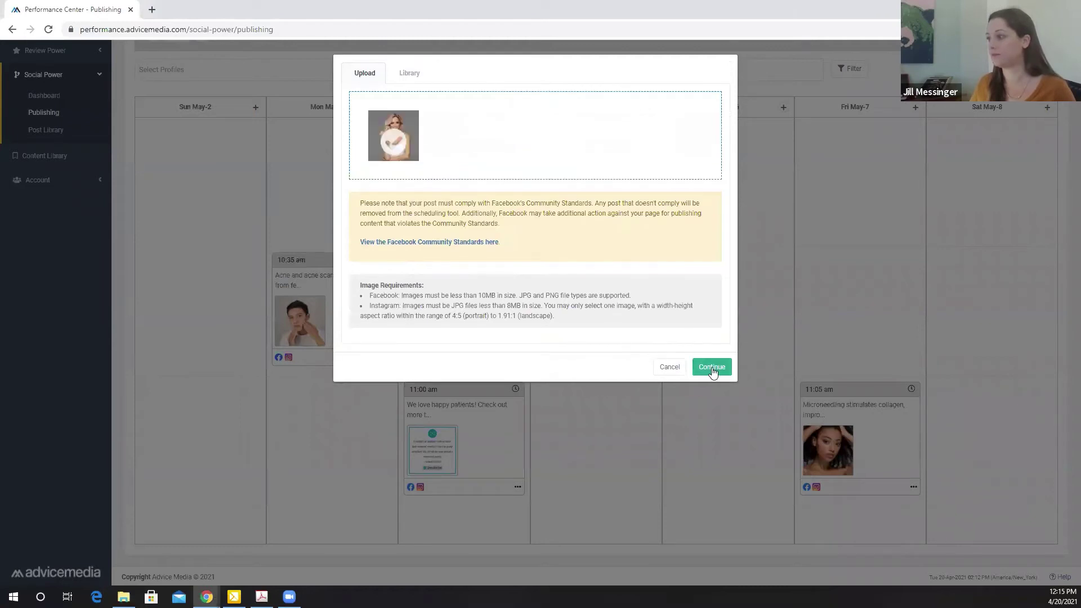
click(712, 367)
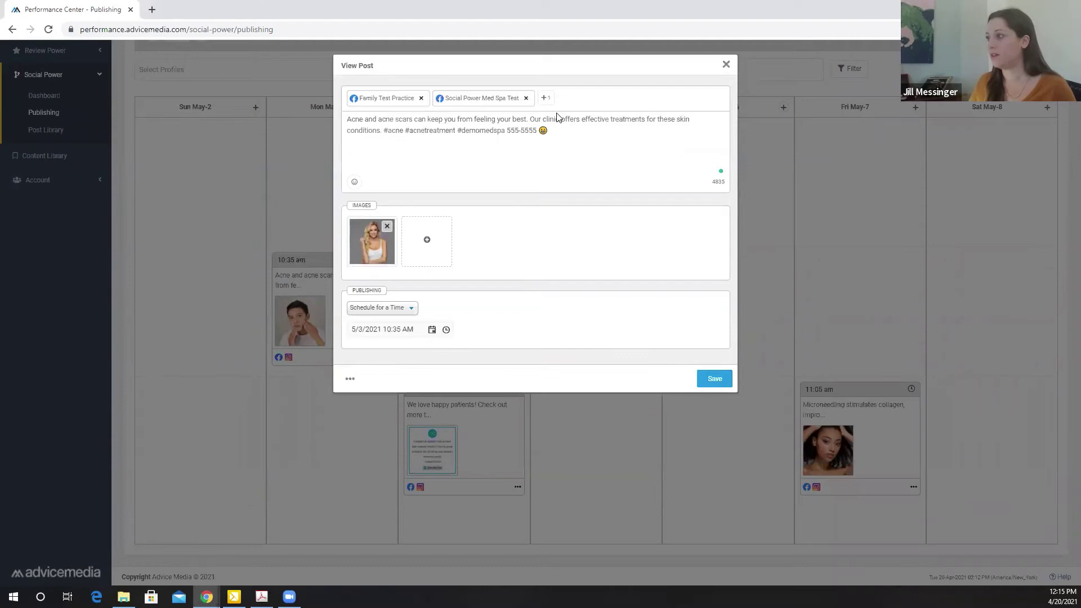
Step: Remove the Family Test Practice and Instagram profiles, then add the Instagram social power profile
click(421, 98)
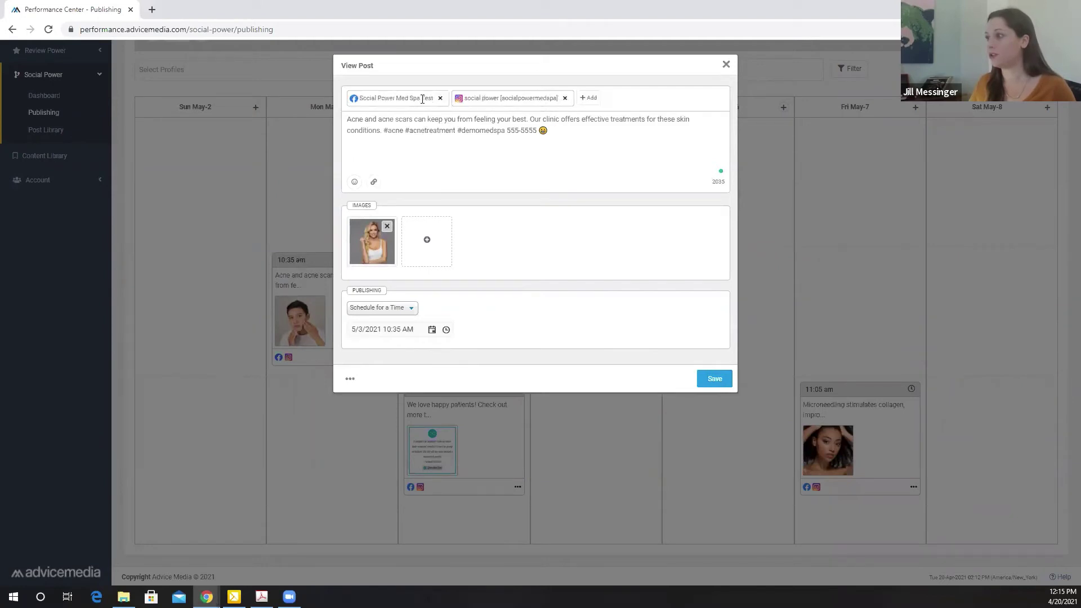
click(566, 99)
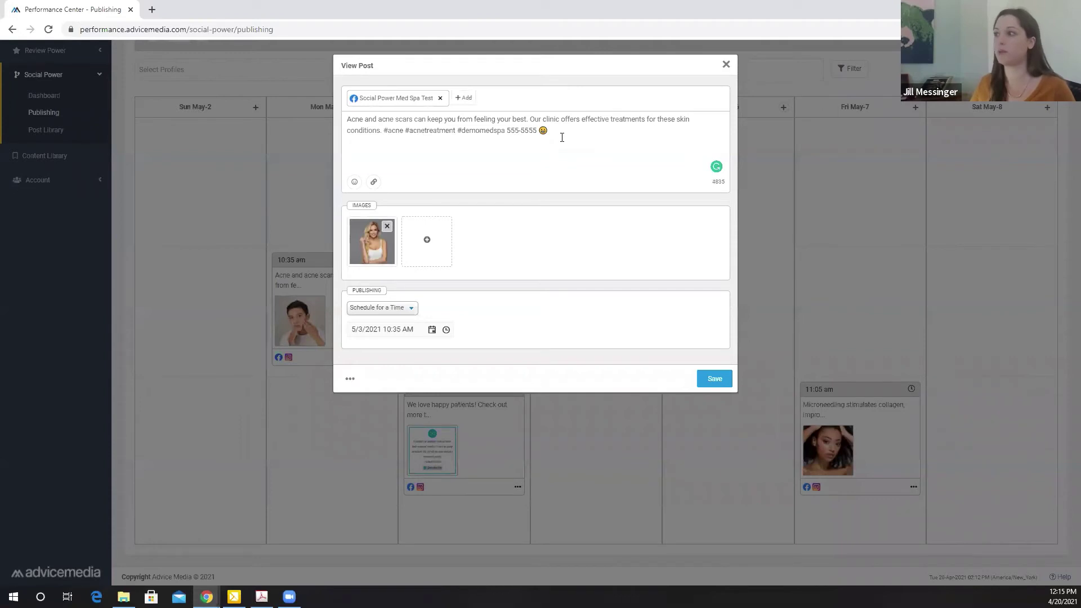
click(463, 99)
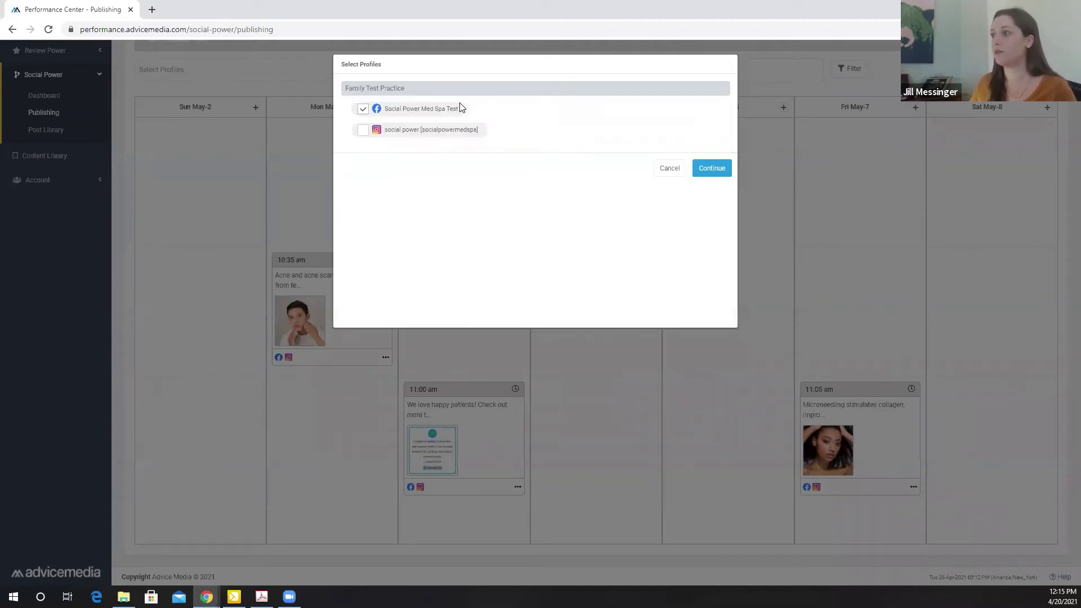
click(364, 134)
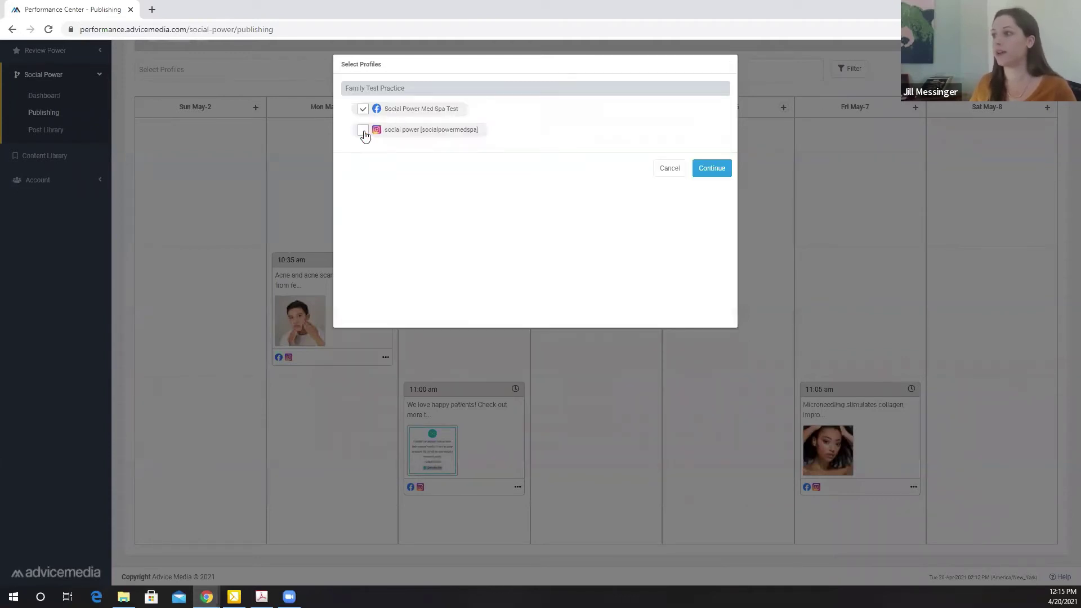
click(705, 164)
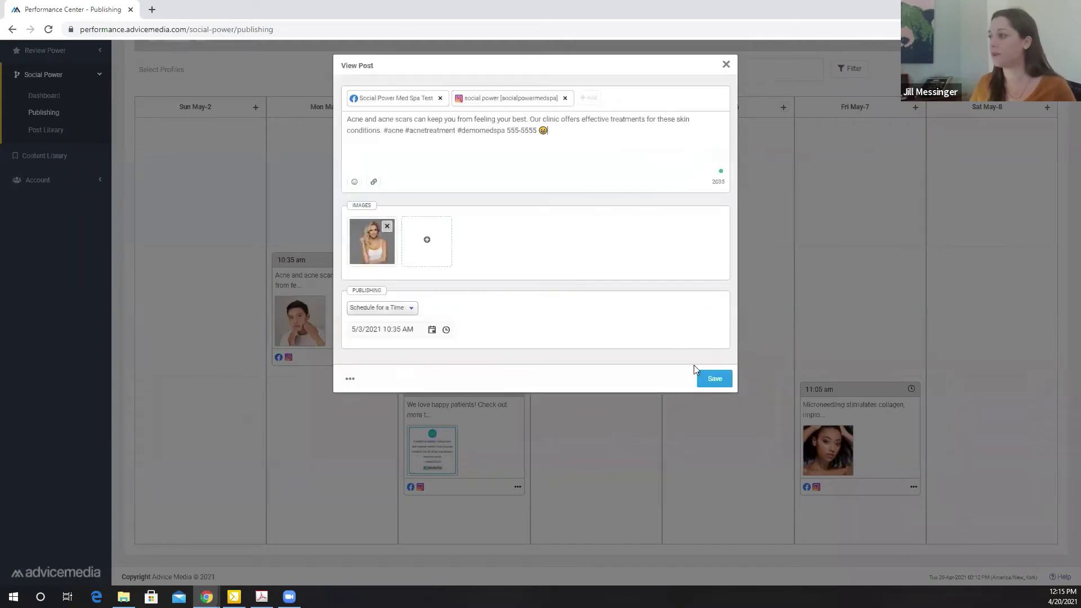
Step: Save the acne post and move the calendar to the May 9–15, 2021 week
click(713, 378)
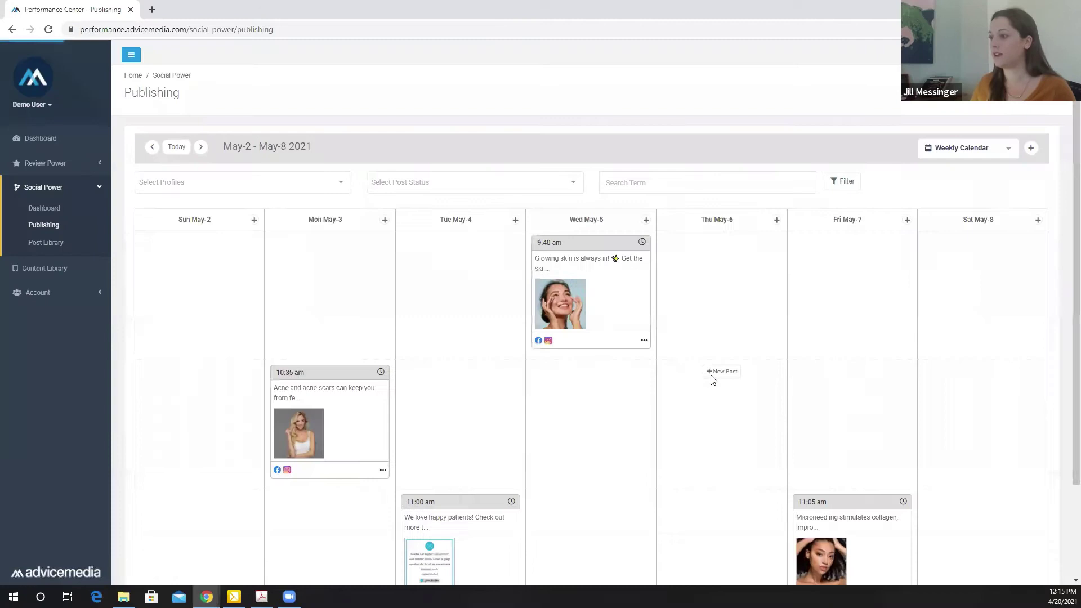
scroll(712, 379, down, 2)
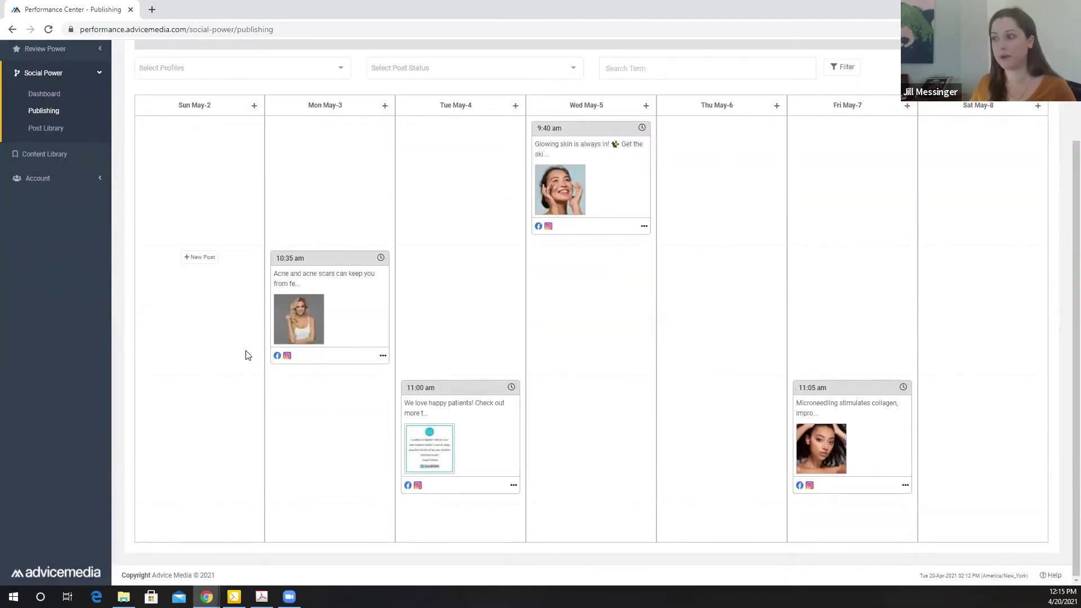
scroll(198, 96, up, 1)
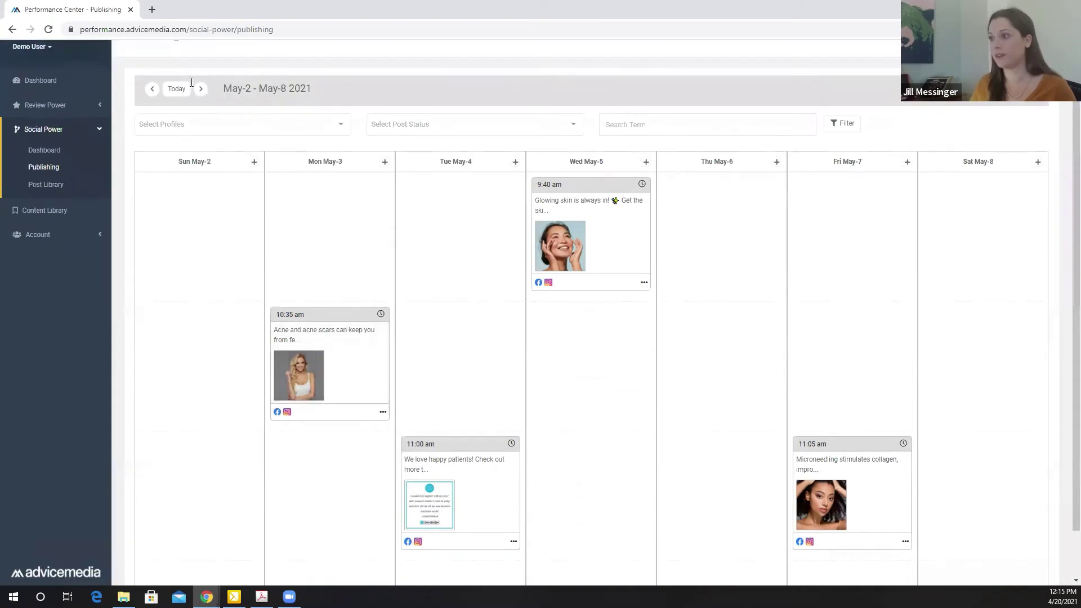
click(200, 89)
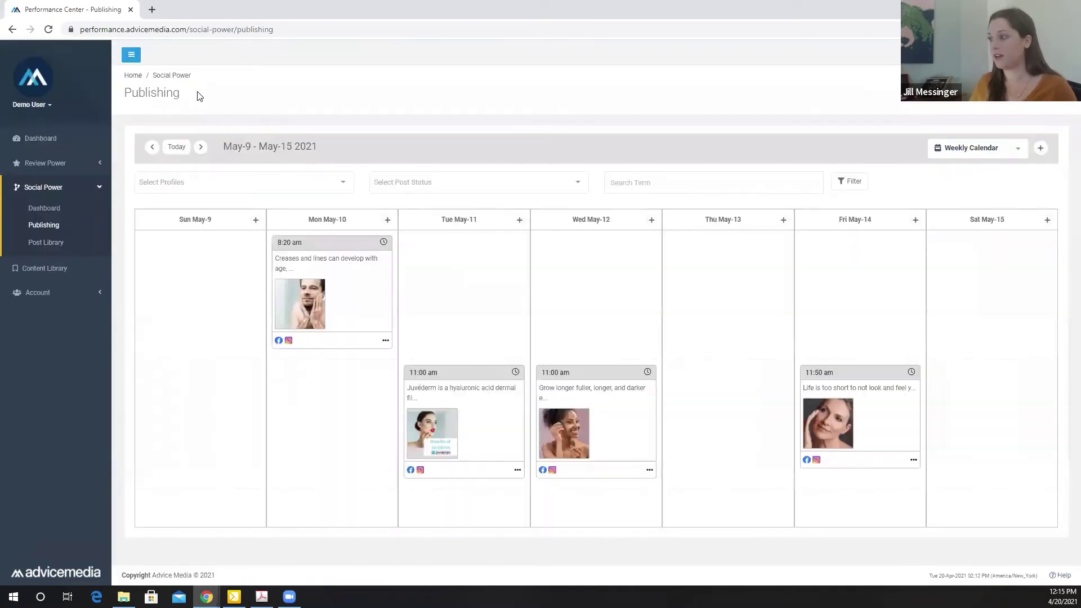
Step: Delete the May 12 11:00 am eyelash post from the calendar while keeping it in the library
click(629, 448)
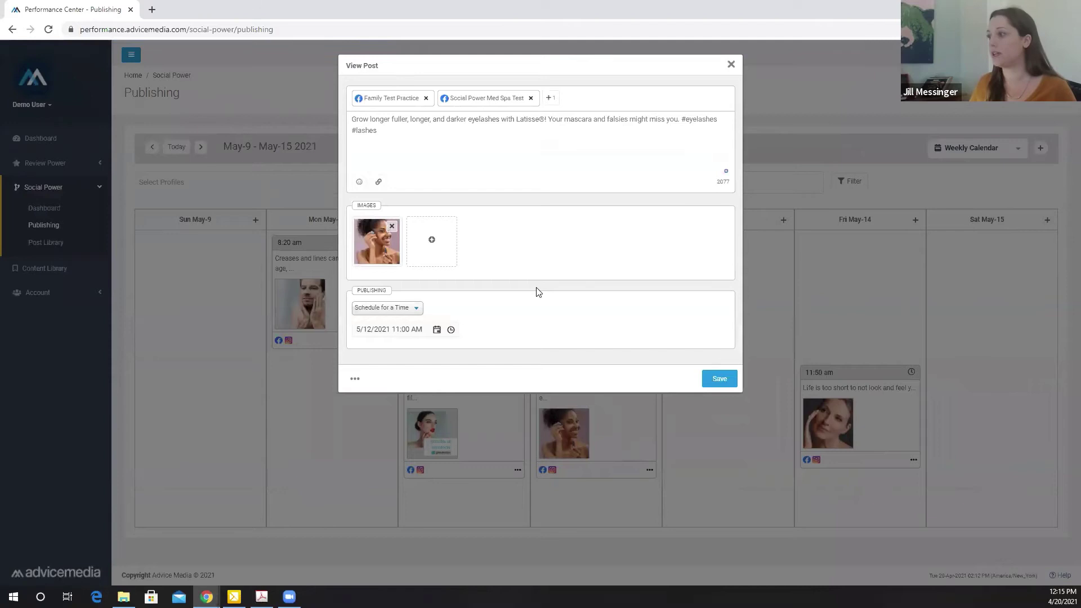
click(354, 379)
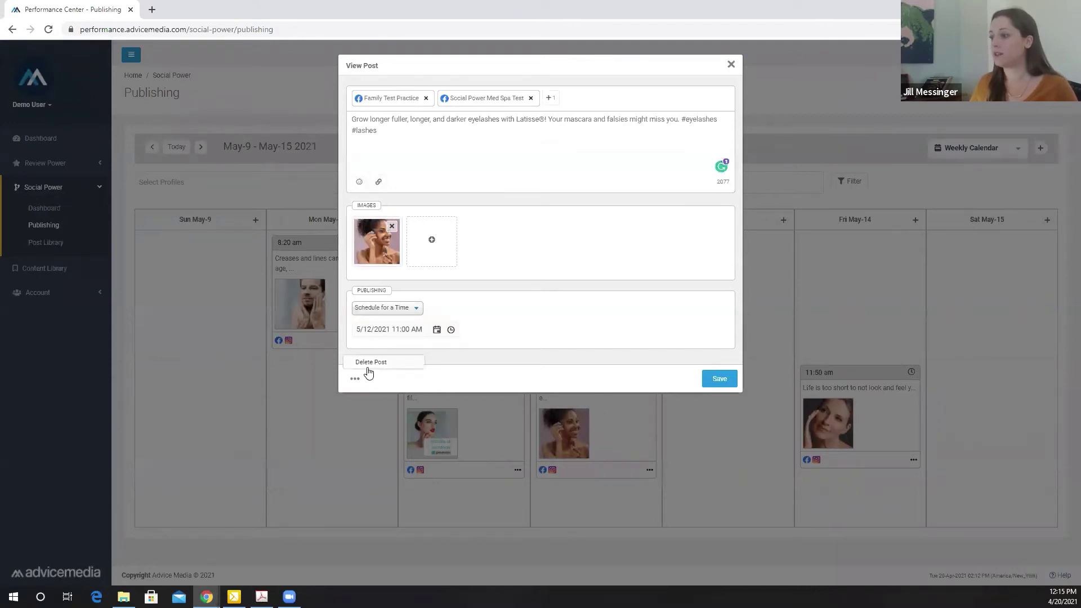
click(373, 363)
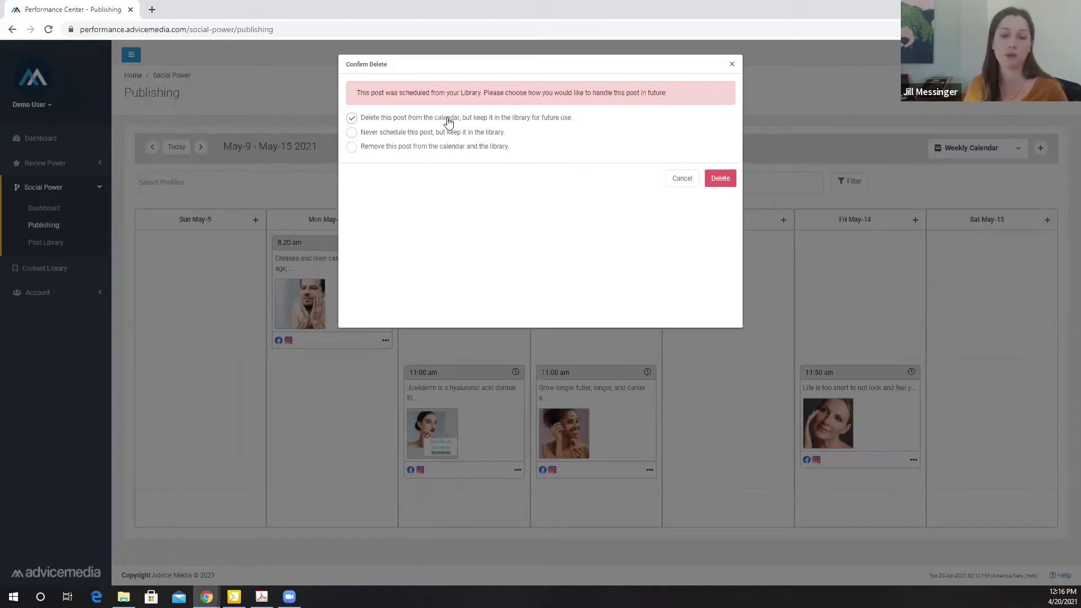
click(714, 178)
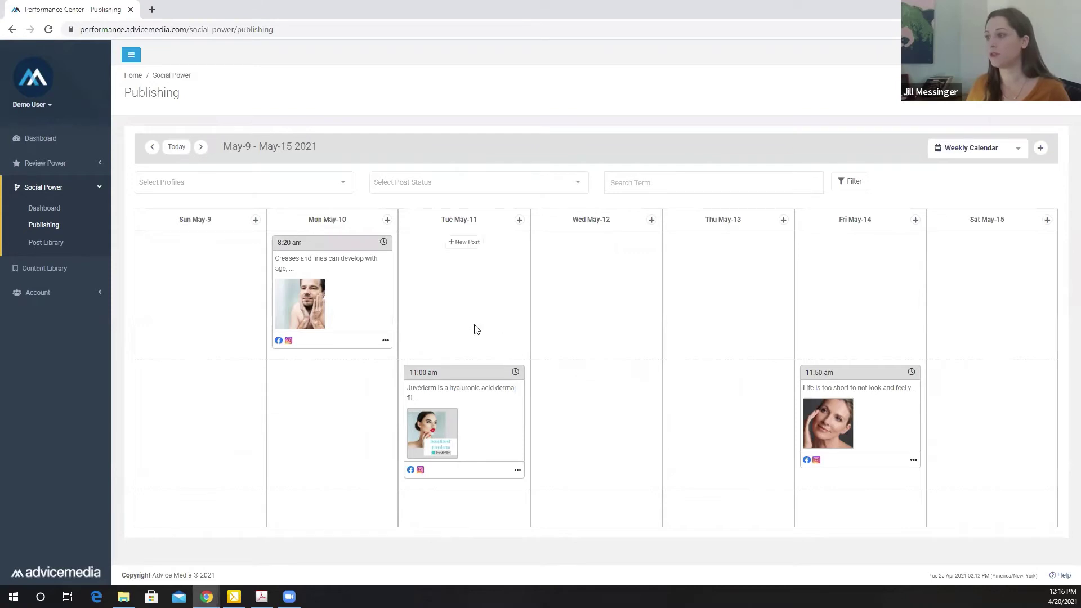
Step: Open the Post Library and scroll down to load more post cards past the Branded Graphic ones
click(59, 245)
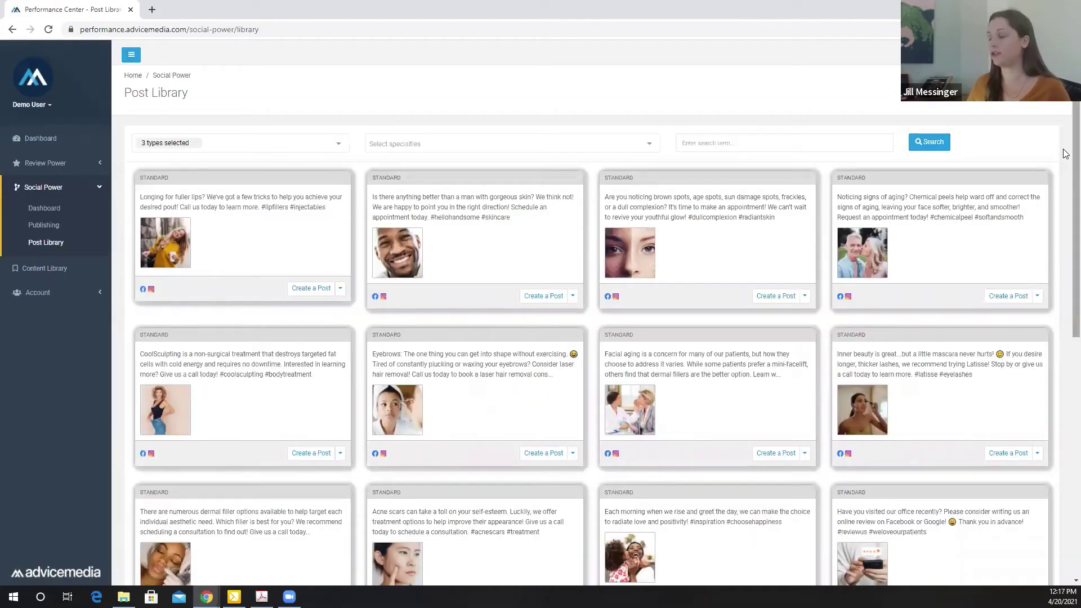
scroll(1066, 153, down, 3)
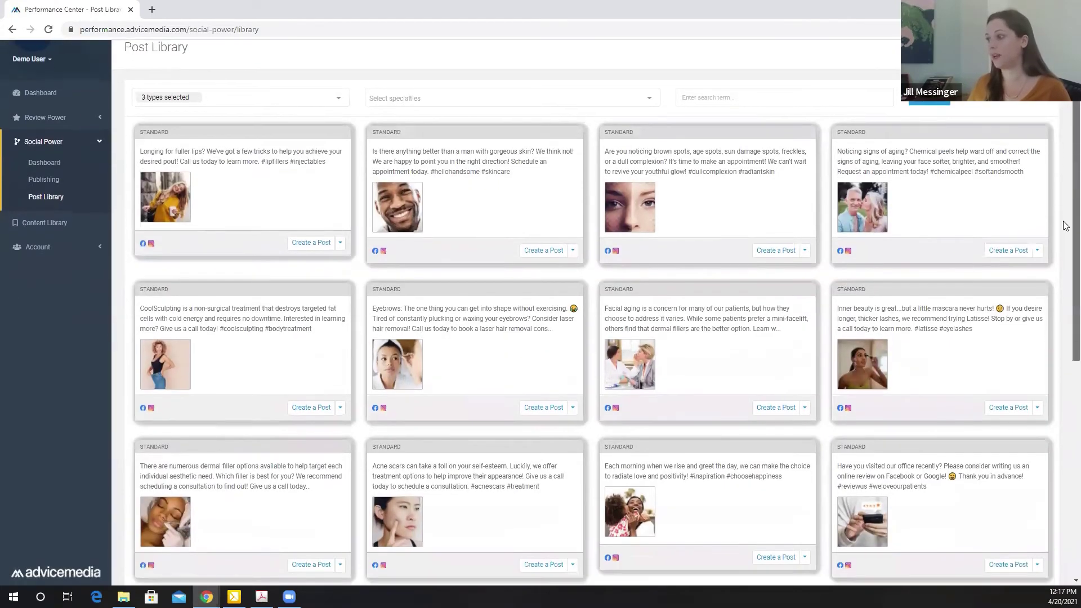
scroll(1066, 290, down, 5)
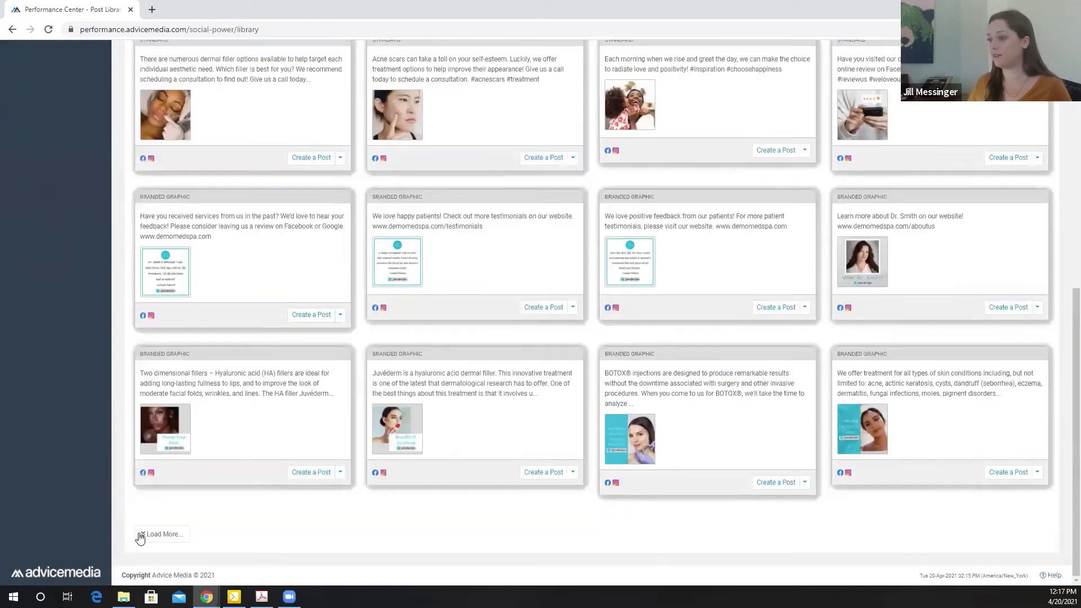
scroll(1039, 343, down, 6)
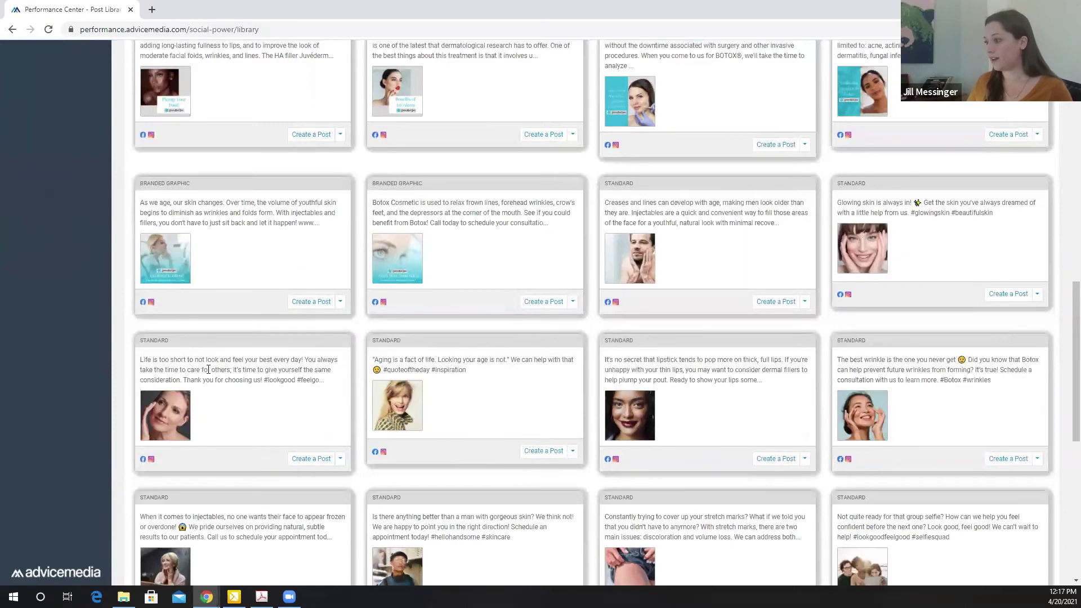
scroll(624, 454, down, 2)
scroll(625, 454, down, 2)
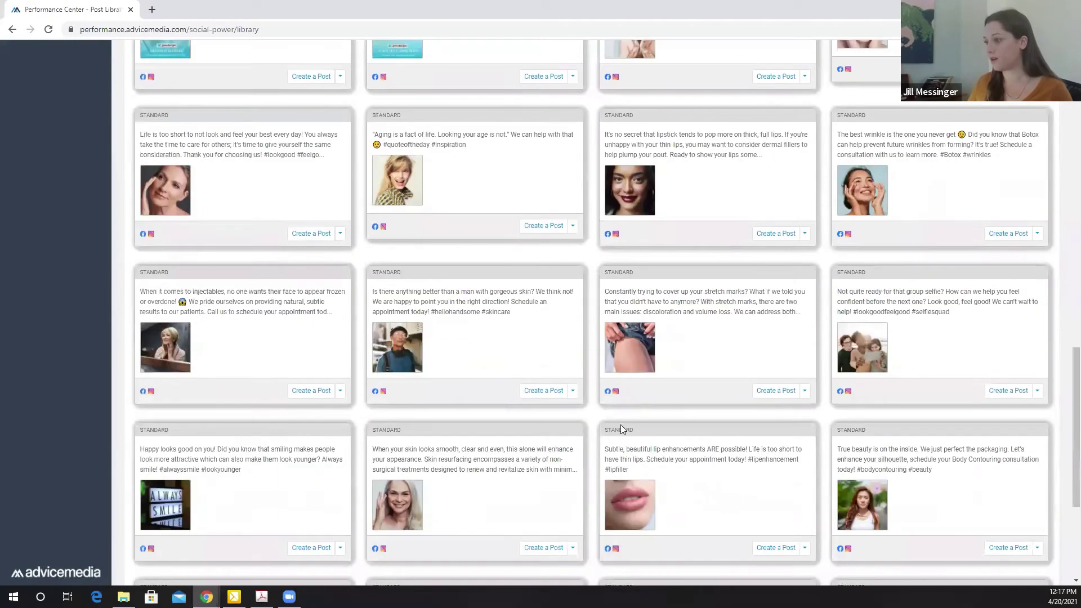
Step: Start a post from the men's gorgeous-skin template, adding '#denver', a thumbs-up emoji, and 'Ca'
click(542, 391)
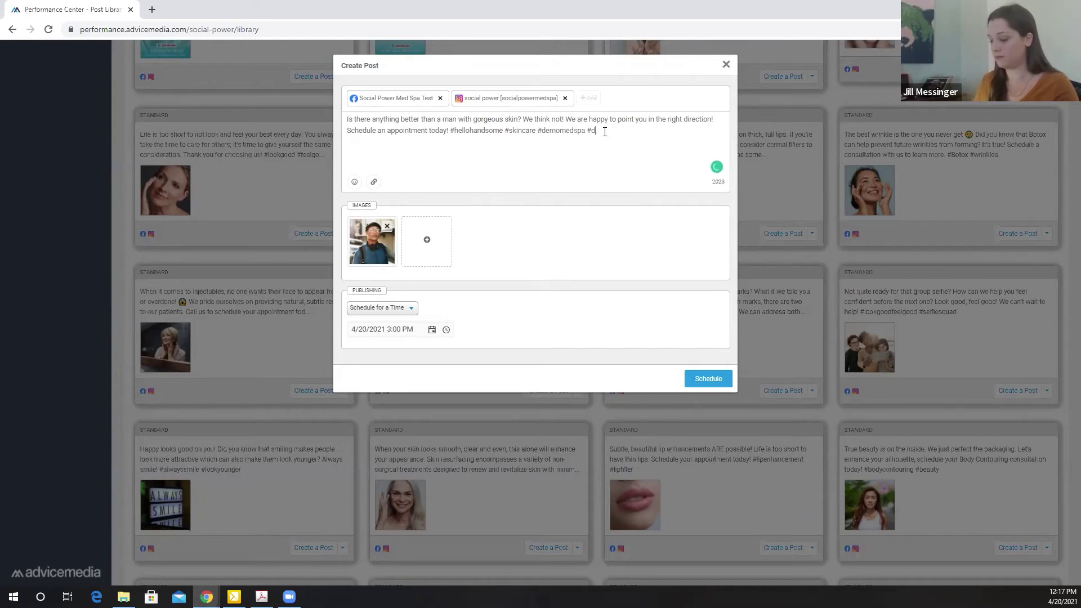
text(enver)
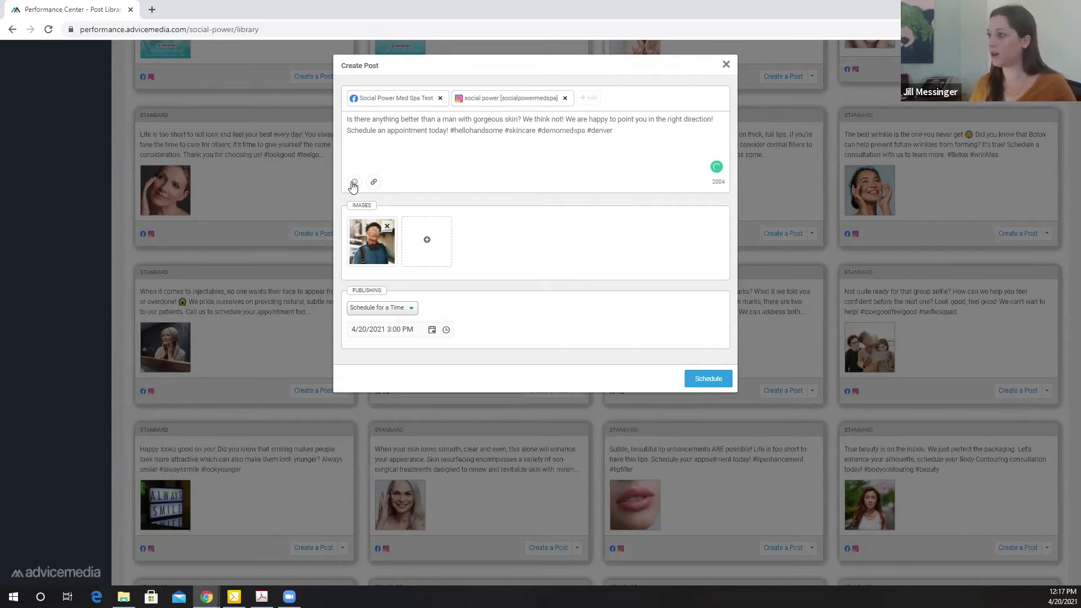
click(353, 183)
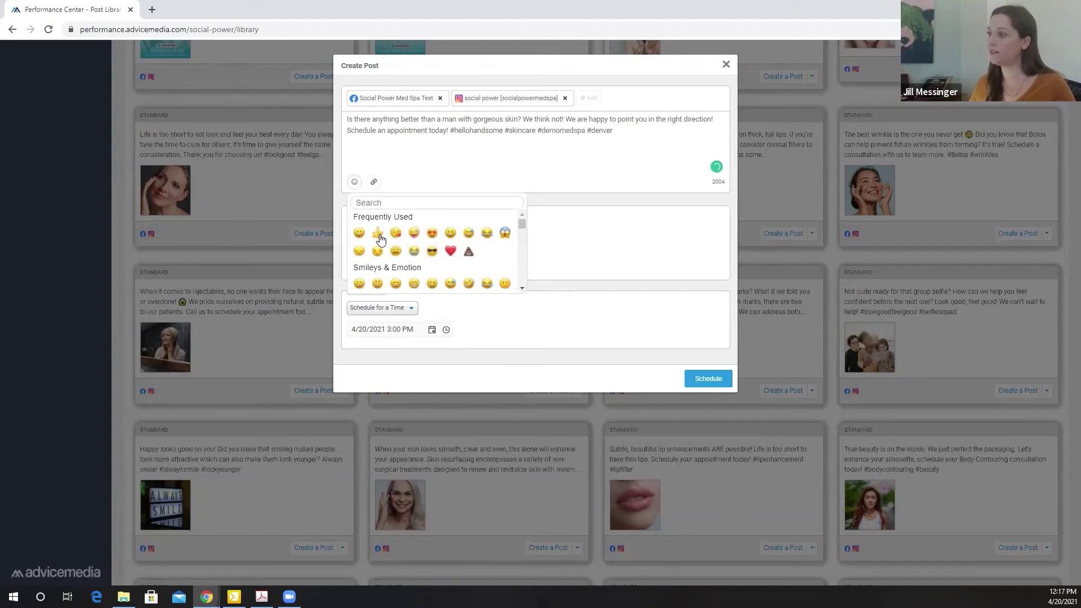
click(378, 234)
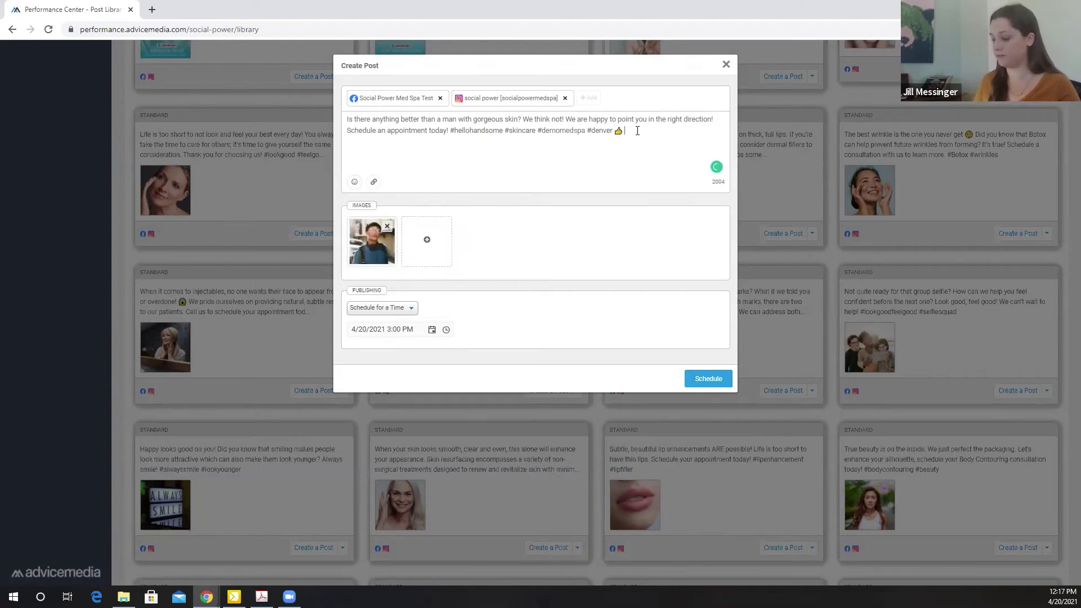
text(Call us today! 555-5555)
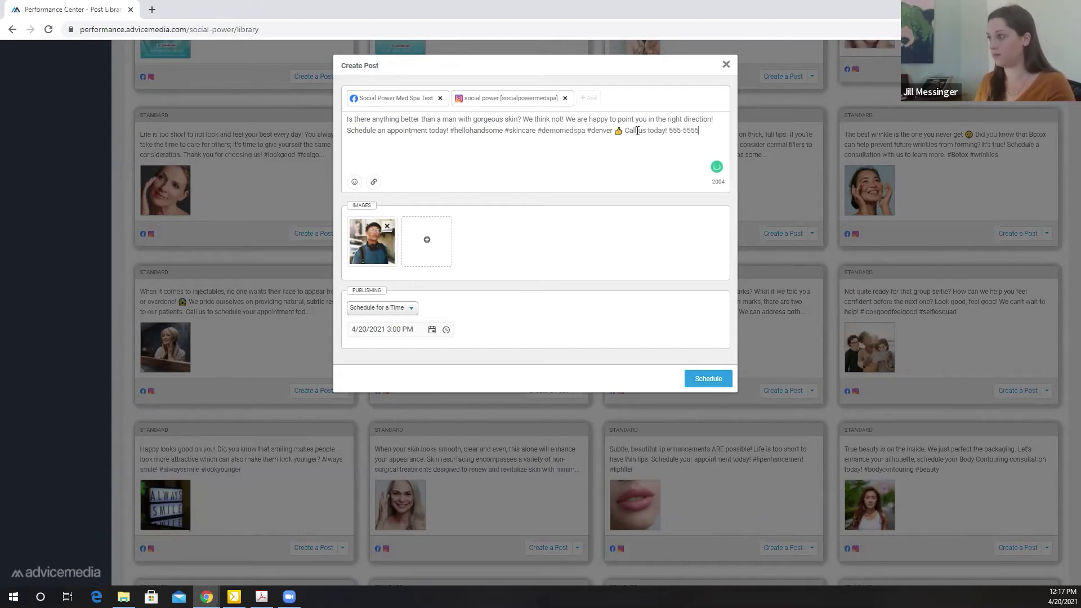
Step: Schedule the post to publish on 5/12/2021 at 2:00 PM
click(432, 331)
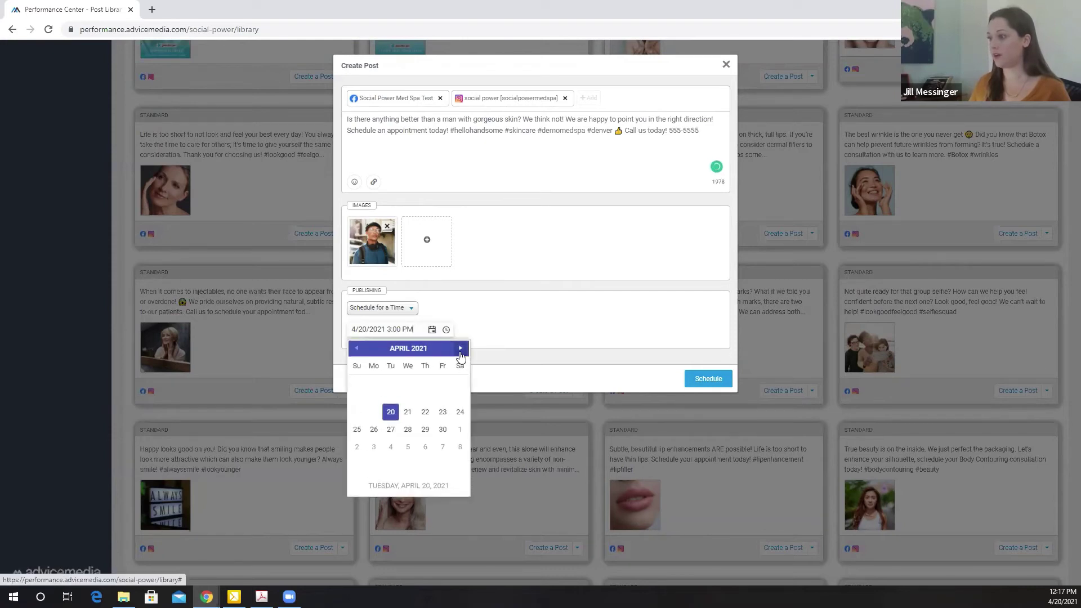
click(461, 349)
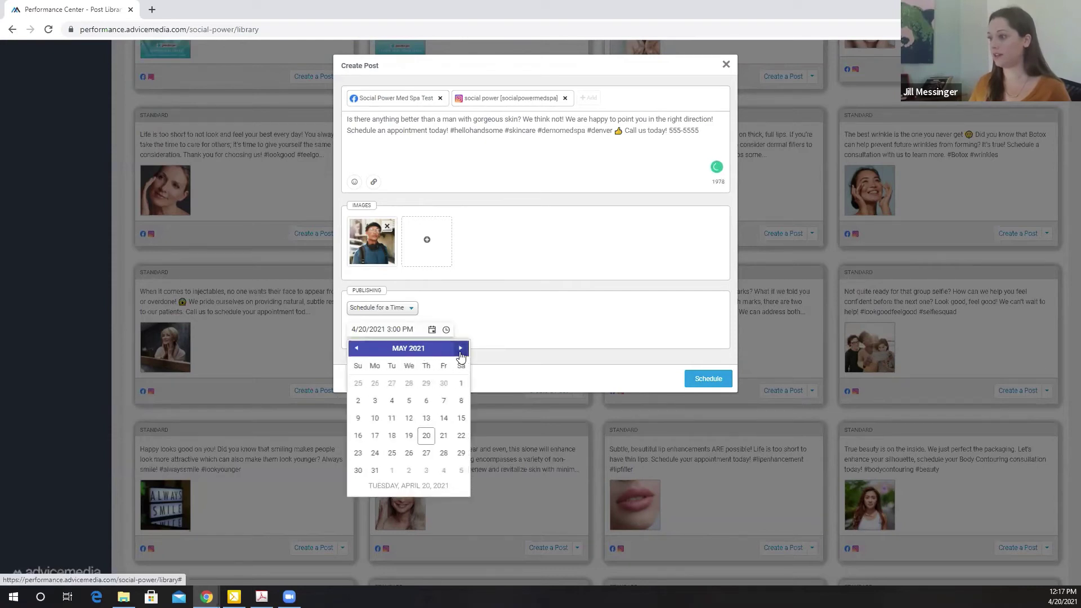
click(409, 418)
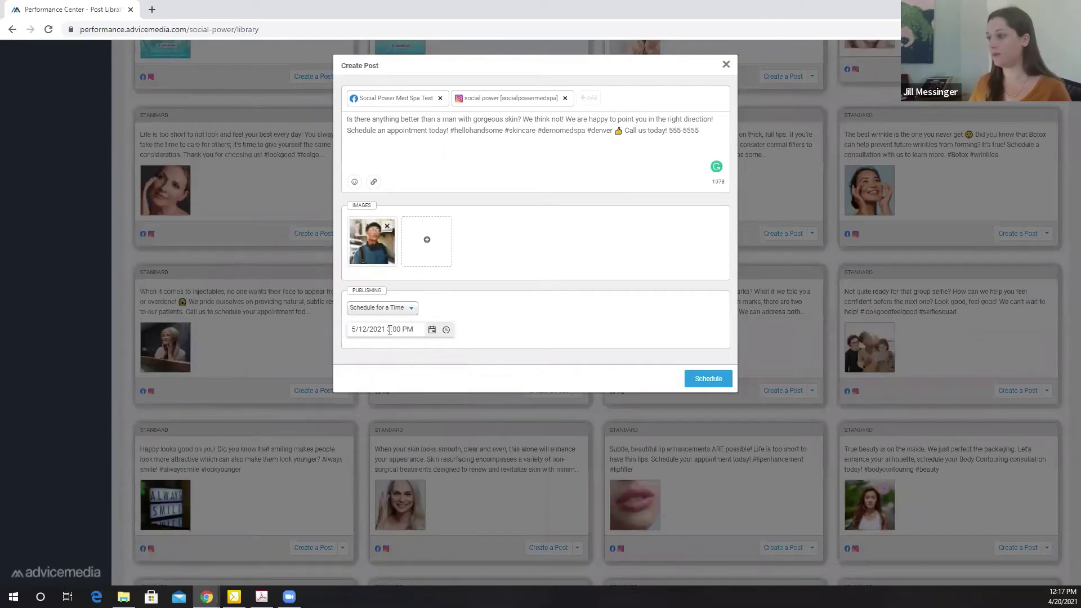
click(446, 330)
click(389, 382)
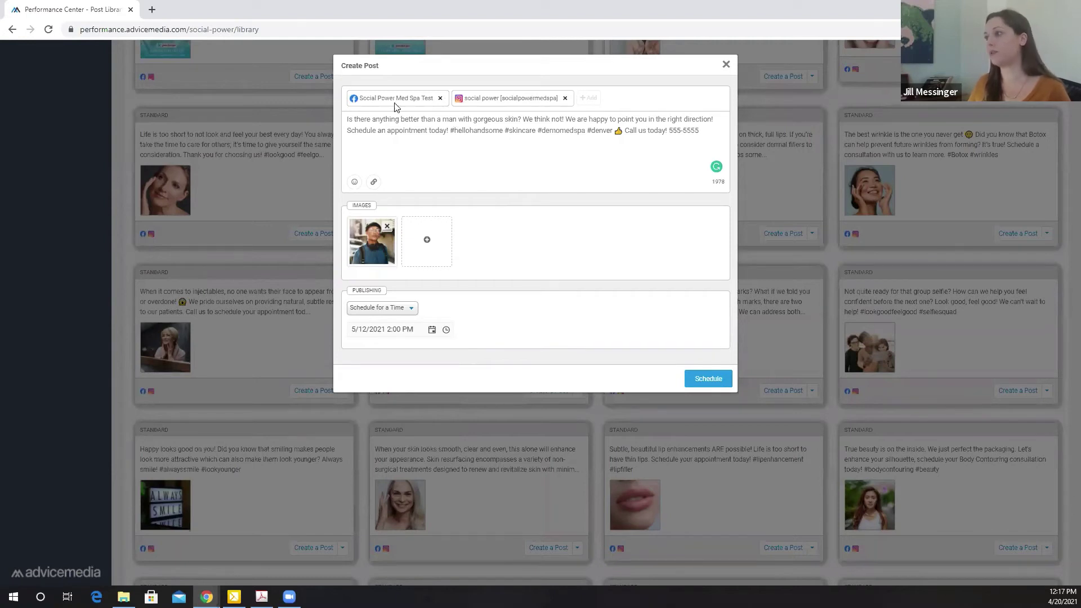
Step: Schedule the men's gorgeous-skin post and view it on the May 9–15 calendar, Wednesday May 12 at 2:00 pm
click(702, 378)
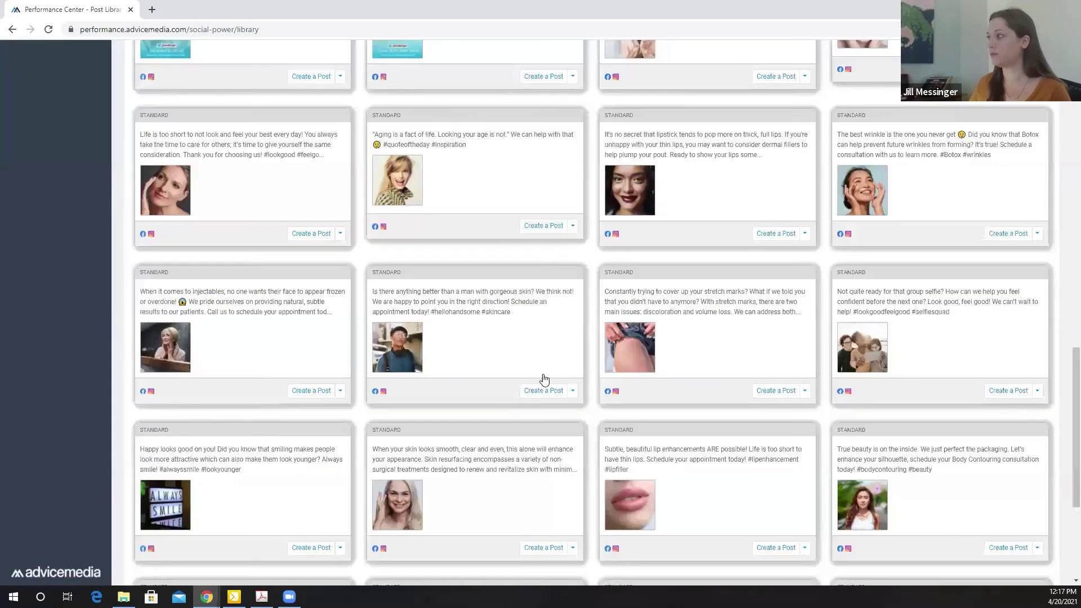
scroll(75, 265, up, 15)
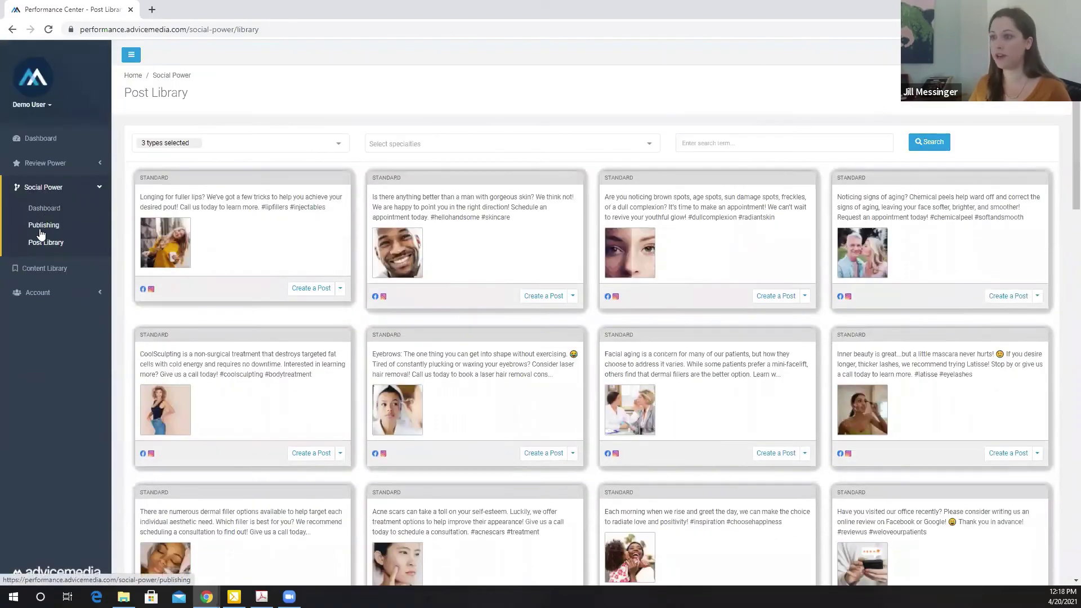
click(41, 226)
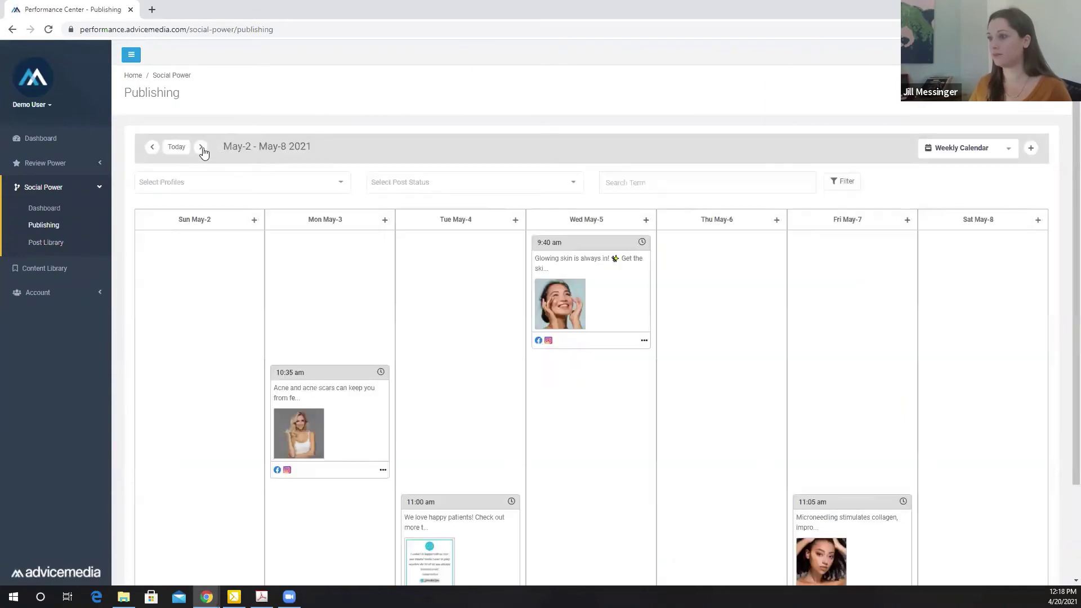
click(201, 147)
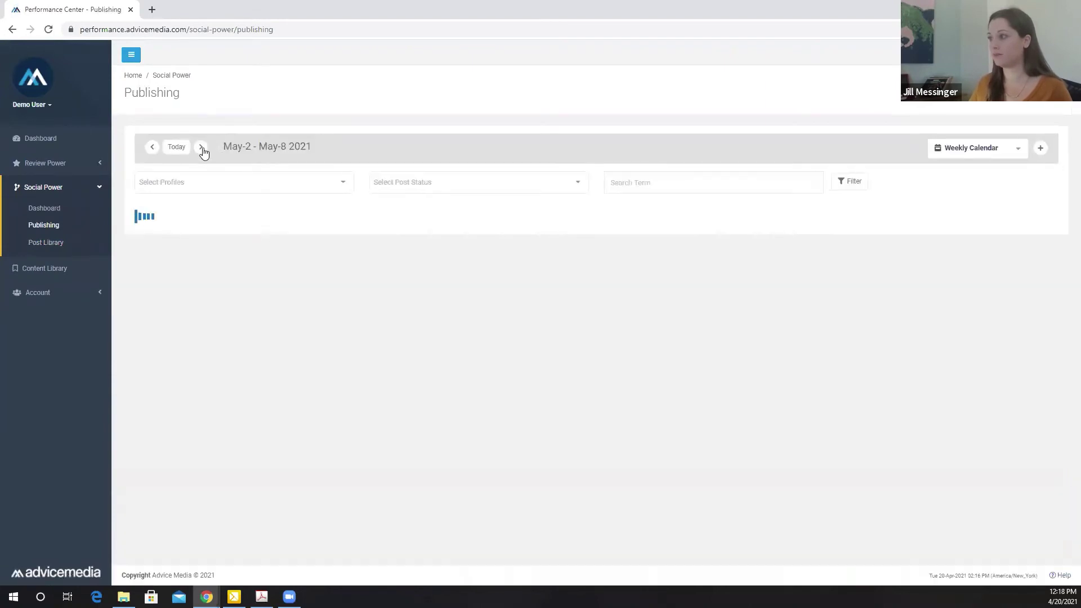
scroll(702, 492, down, 2)
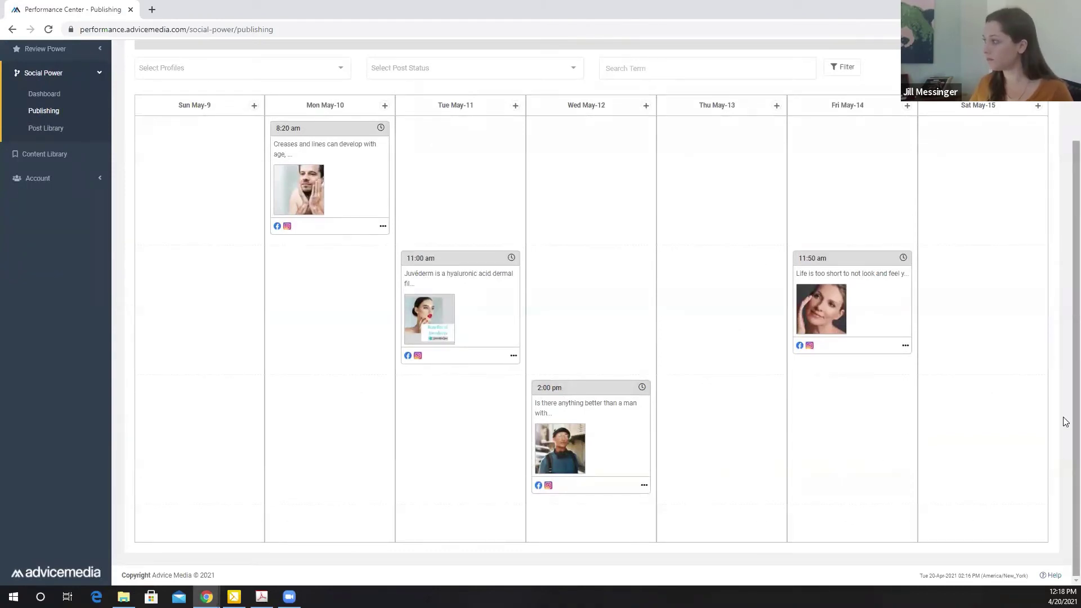
scroll(1065, 408, up, 1)
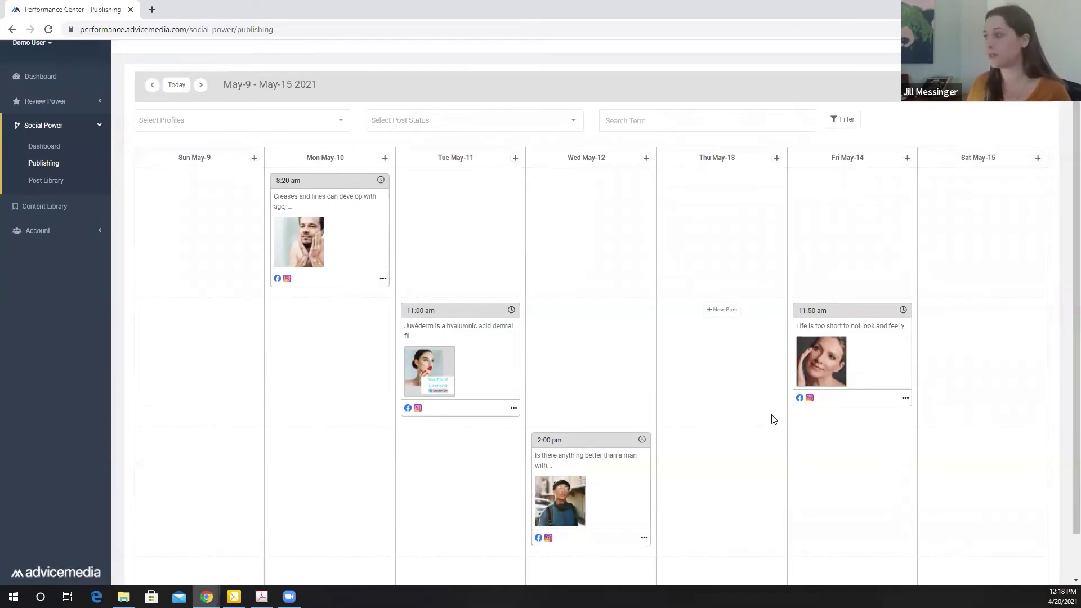
scroll(1065, 305, up, 1)
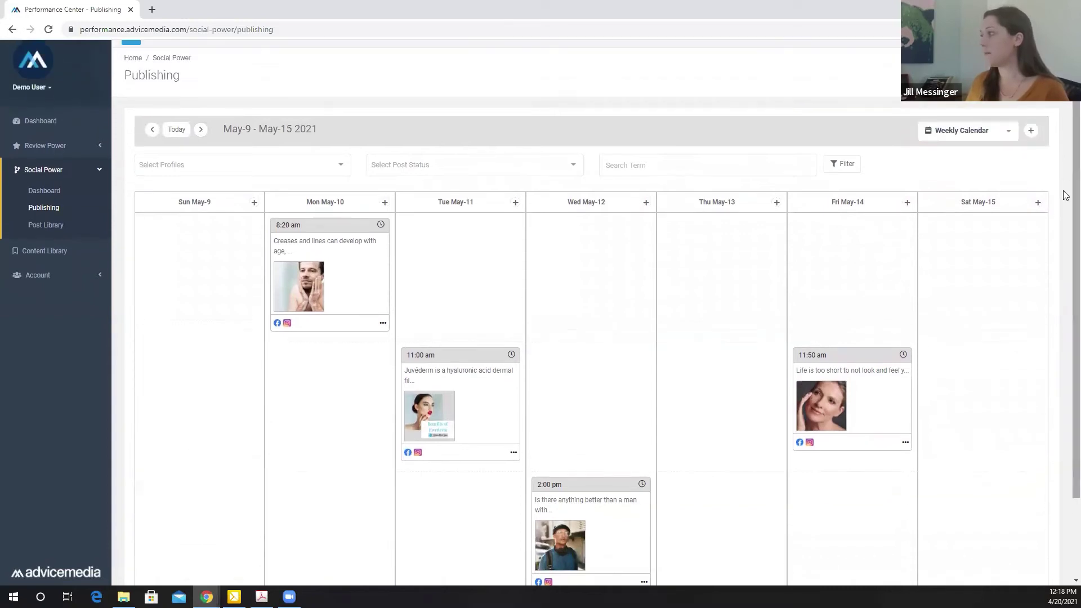
Step: Create a new post with the message 'Save big on Botox this month! #medspa #denver'
click(1031, 133)
click(1027, 152)
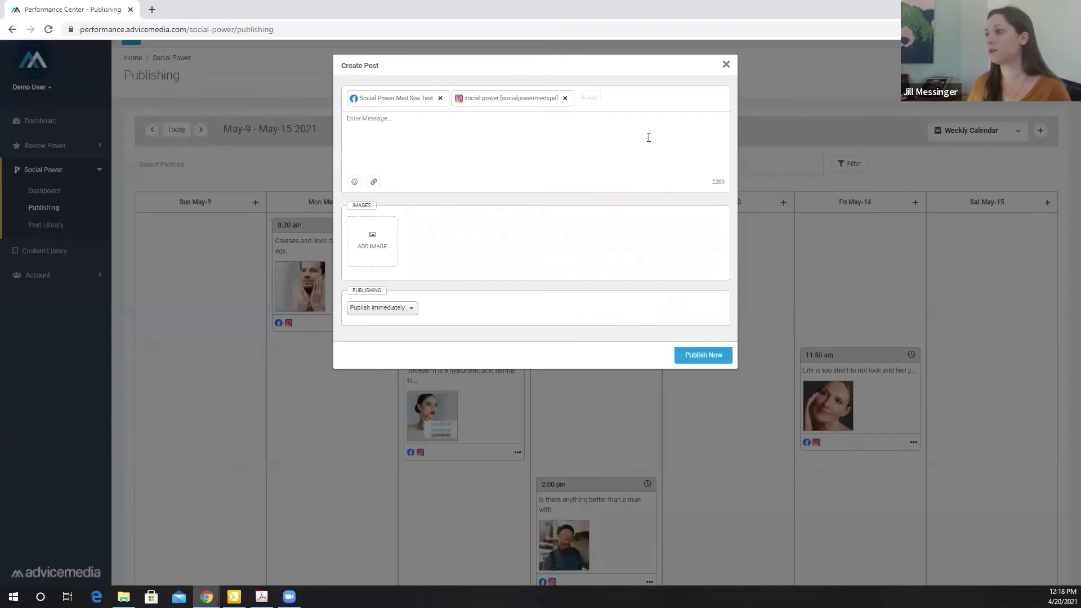
click(649, 138)
text(Save b)
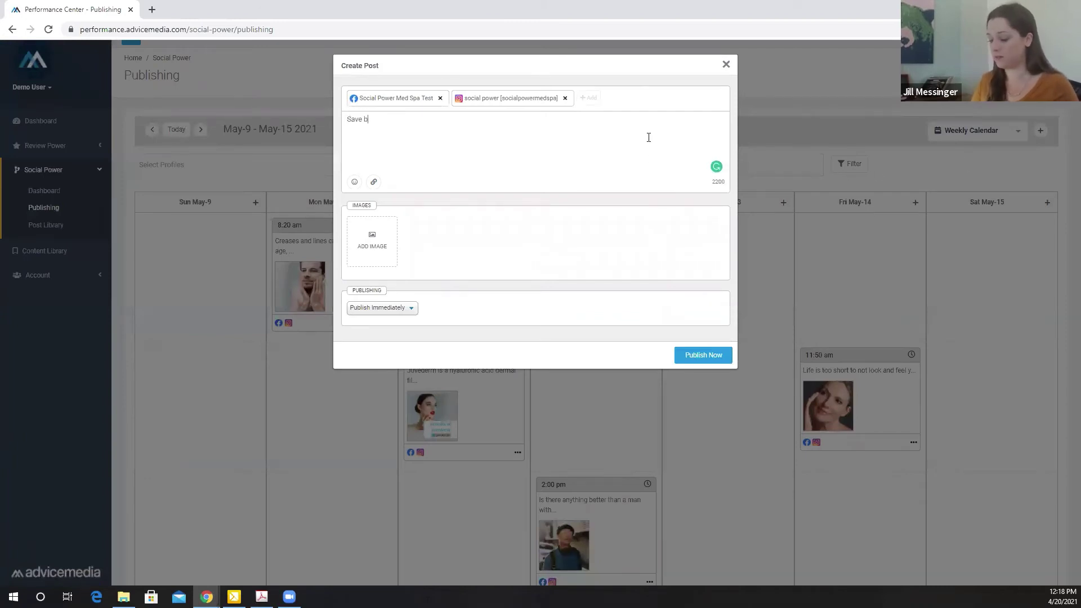
text(ig on Botox this month!)
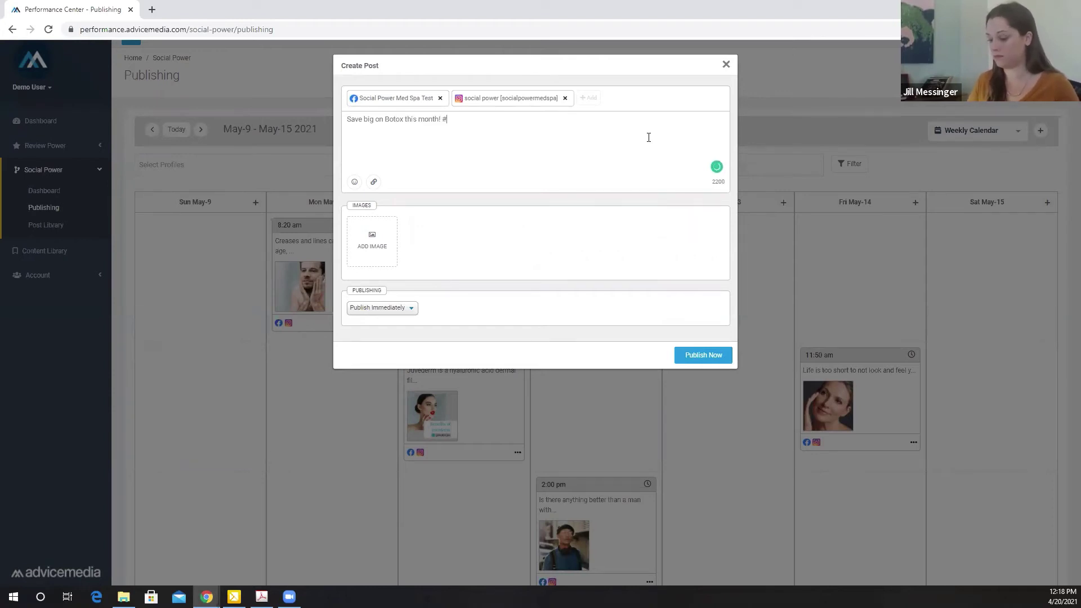
text( #medspa #denver)
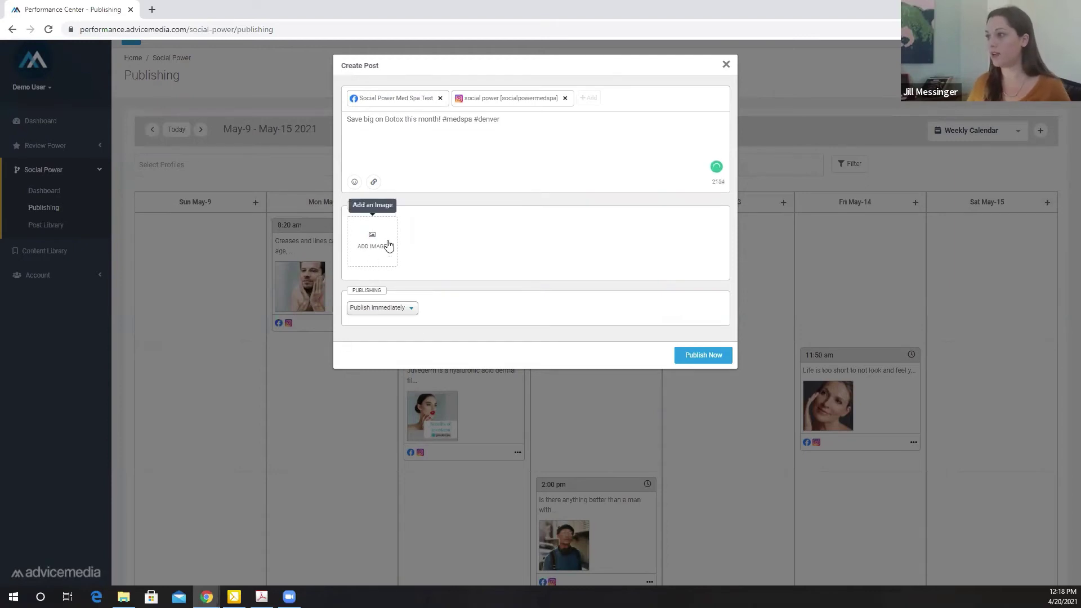
Step: Upload an image file and attach it to the Botox post
click(388, 244)
key(alt+Tab)
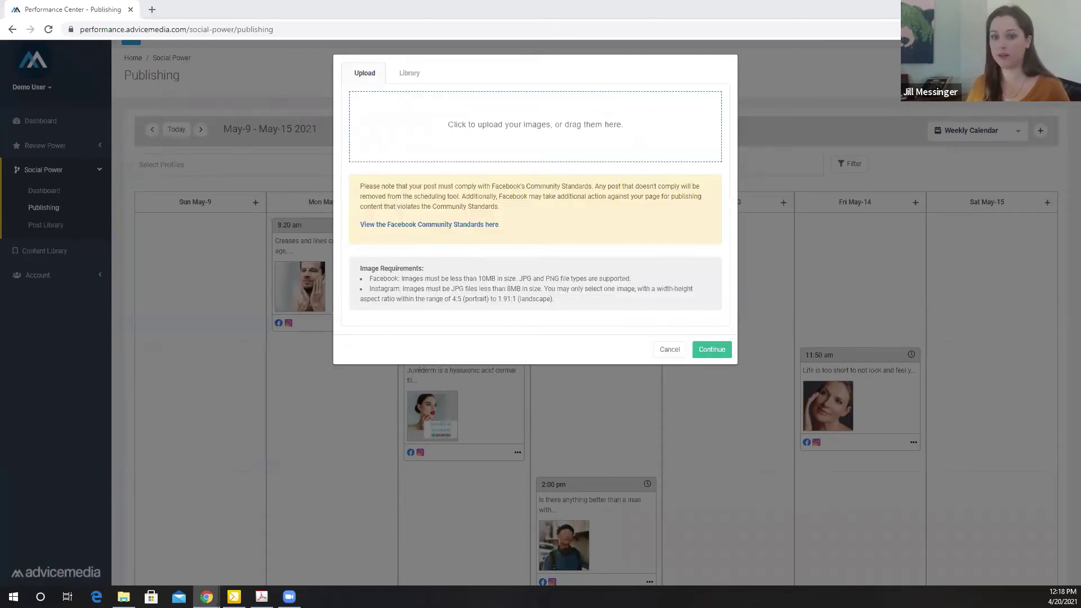
drag(8, 342, 566, 158)
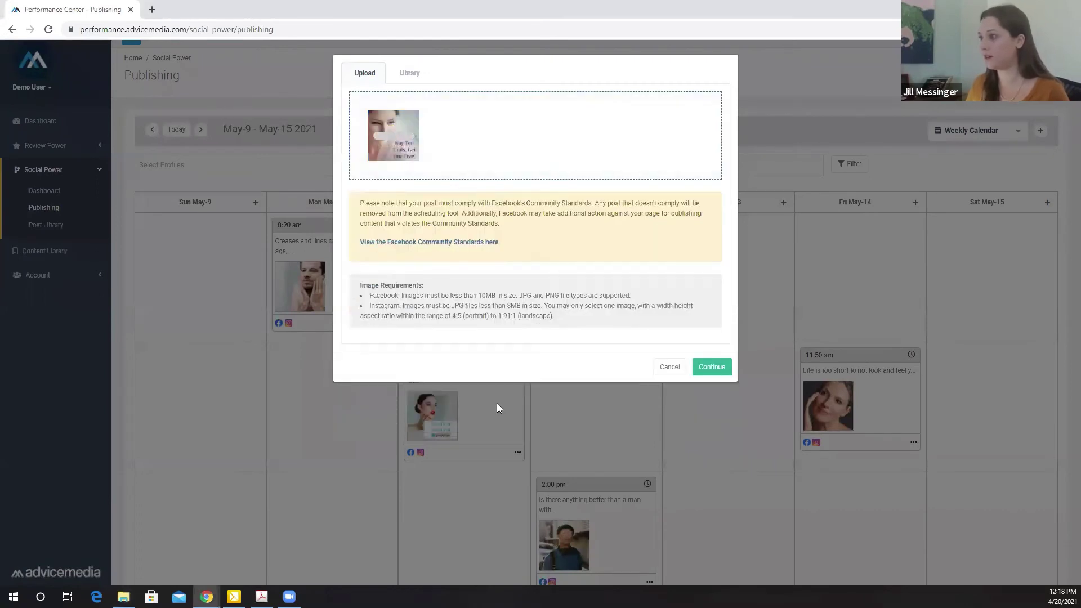
click(709, 369)
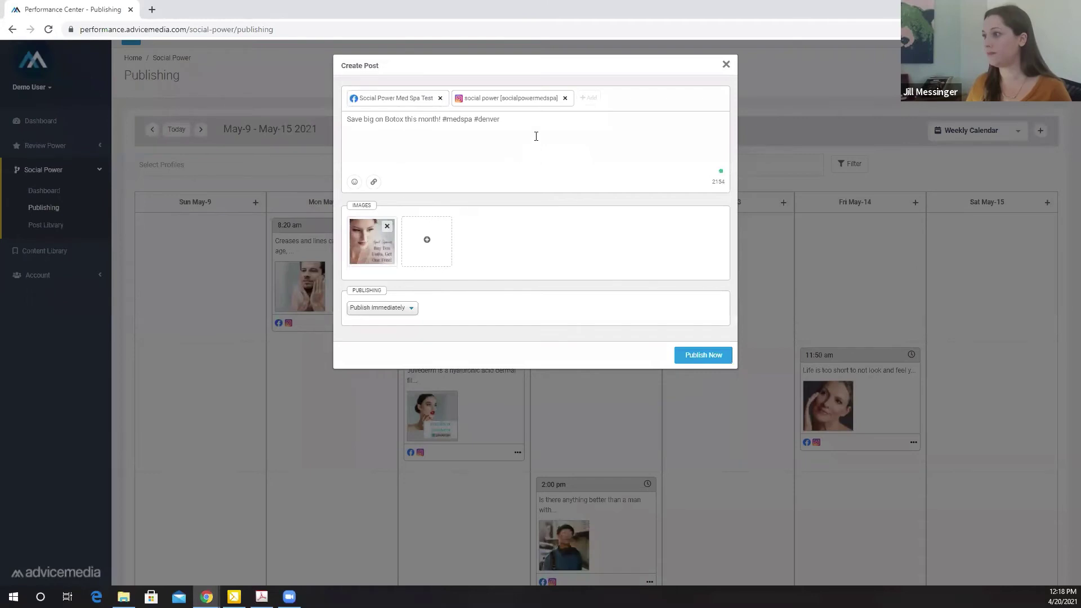
Step: Schedule the Botox post for 5/3/2021 at 9:30 AM
click(403, 309)
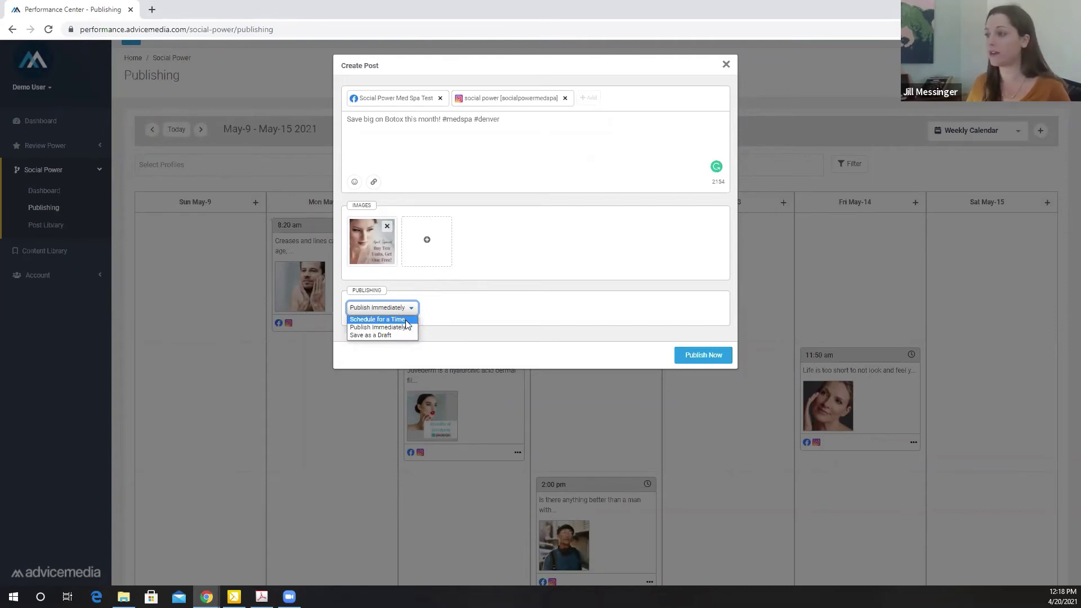
click(405, 319)
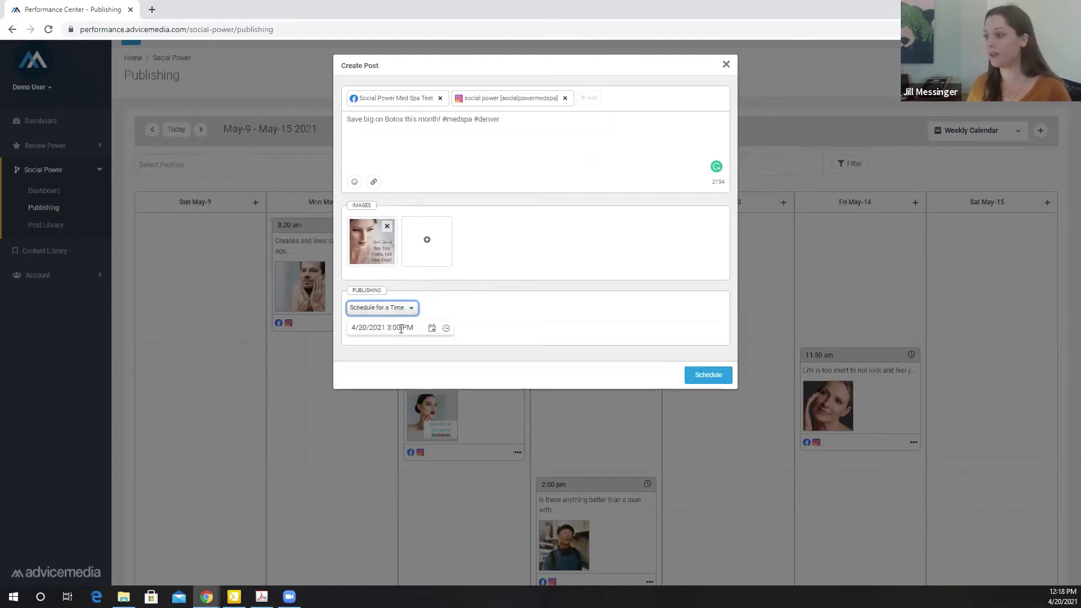
click(432, 328)
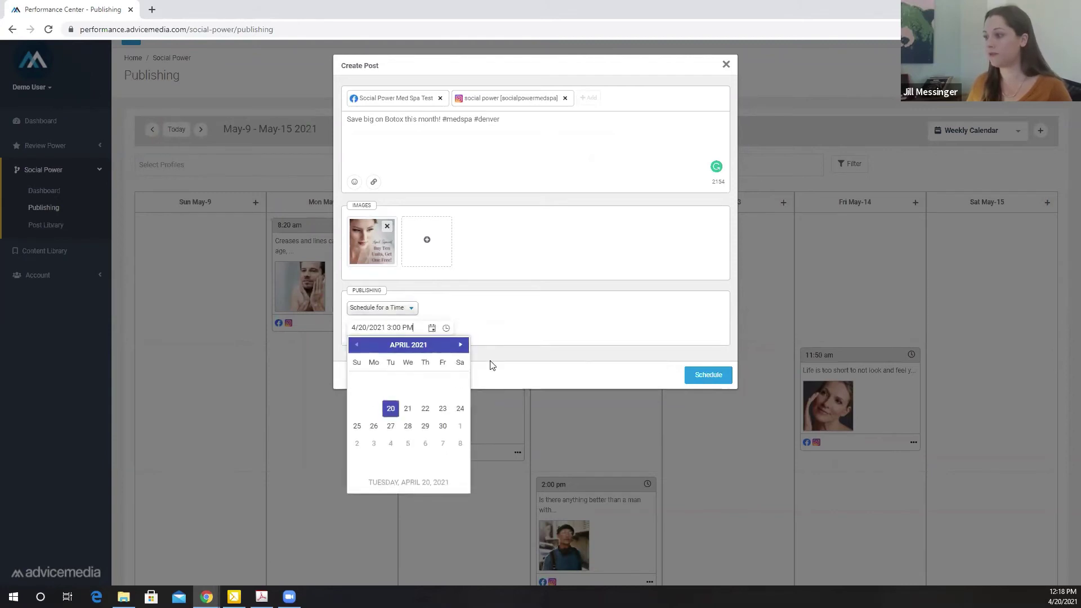
click(373, 447)
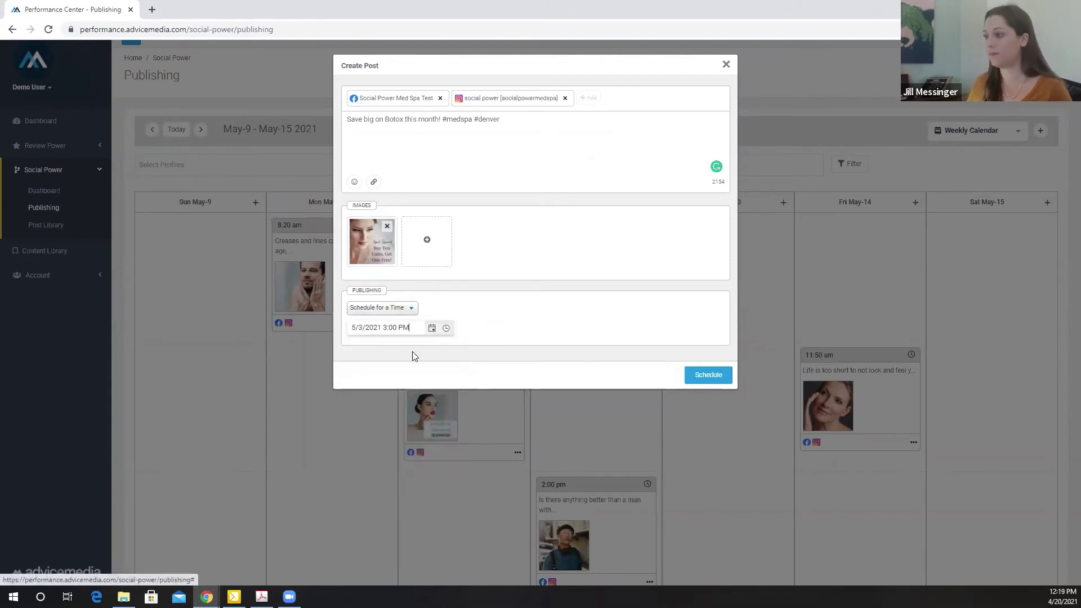
click(445, 330)
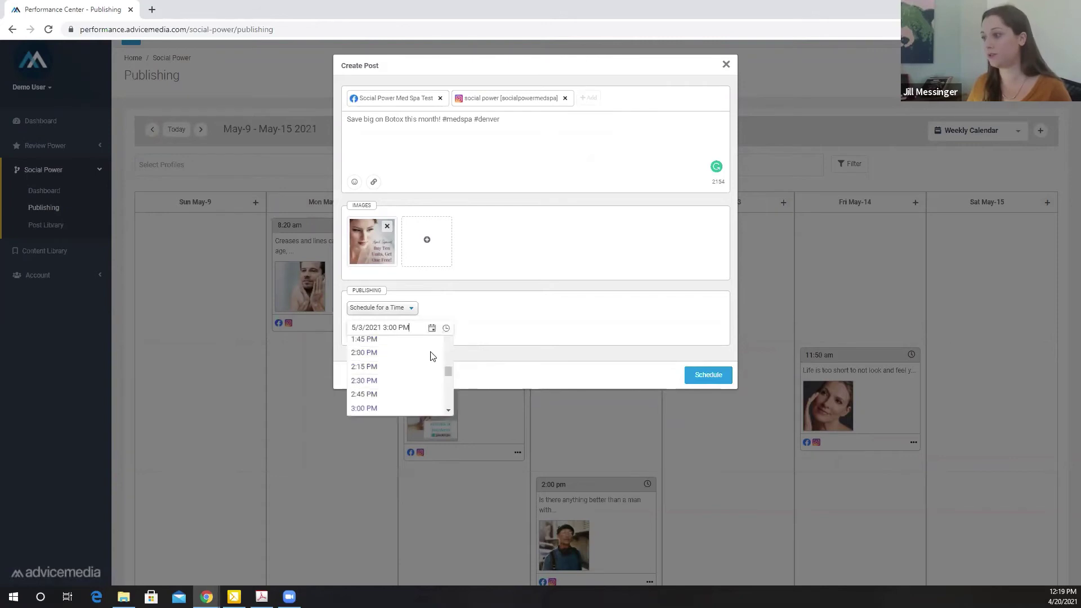
scroll(420, 366, up, 6)
click(399, 355)
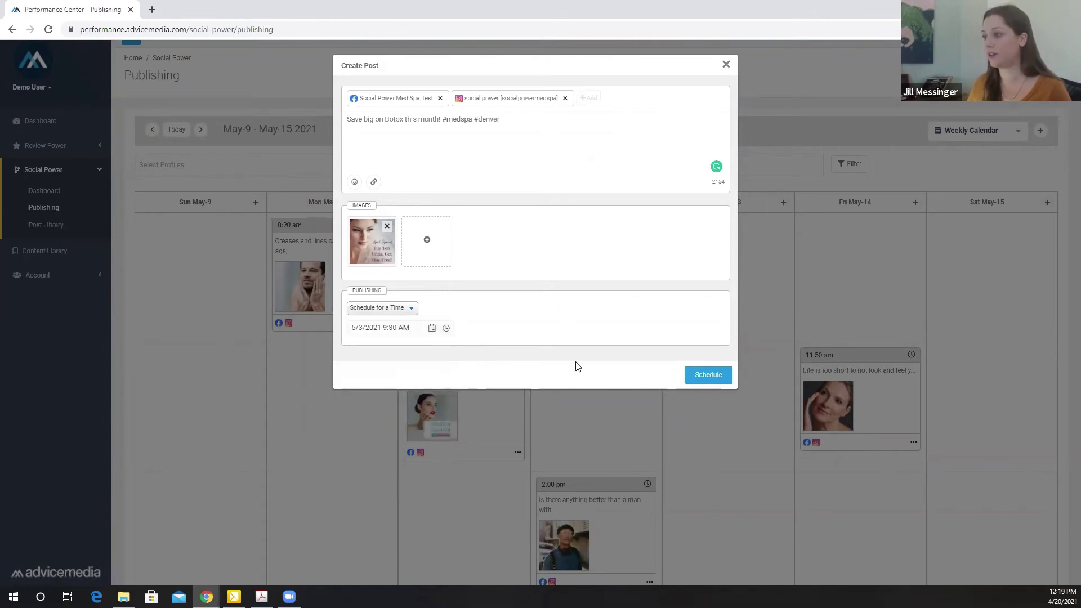
click(708, 375)
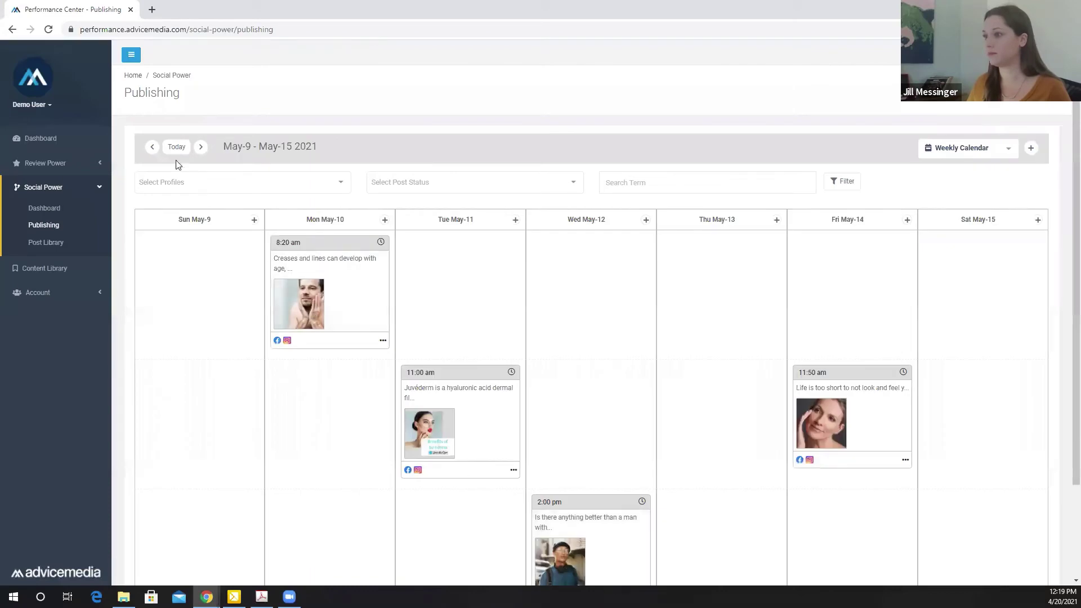
Step: Go back to the May 2–8 week and check the Botox post at 9:30 am on Monday May 3
click(152, 147)
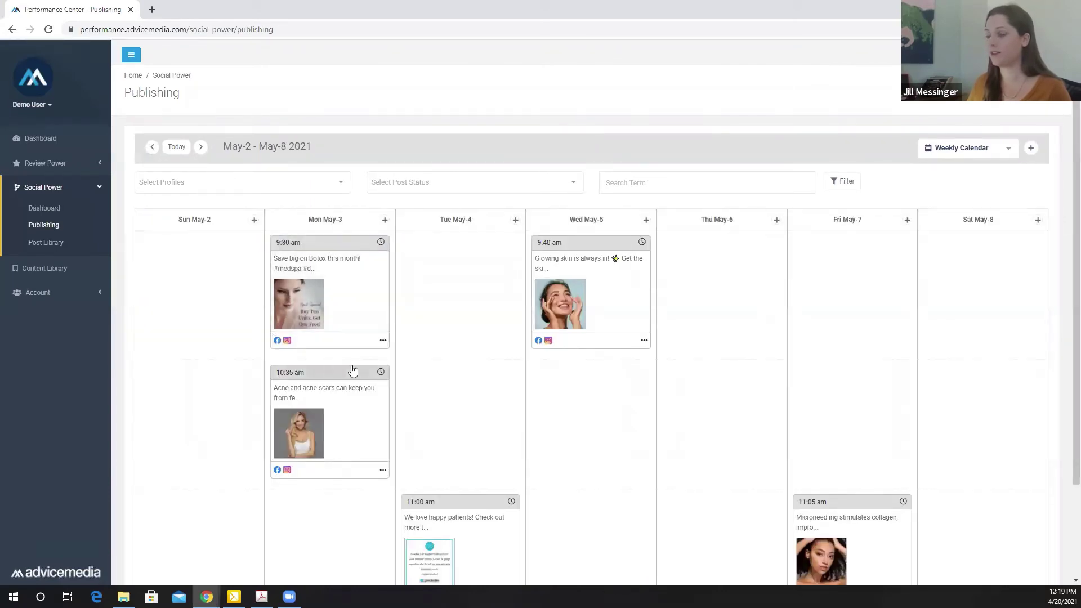
scroll(497, 377, down, 1)
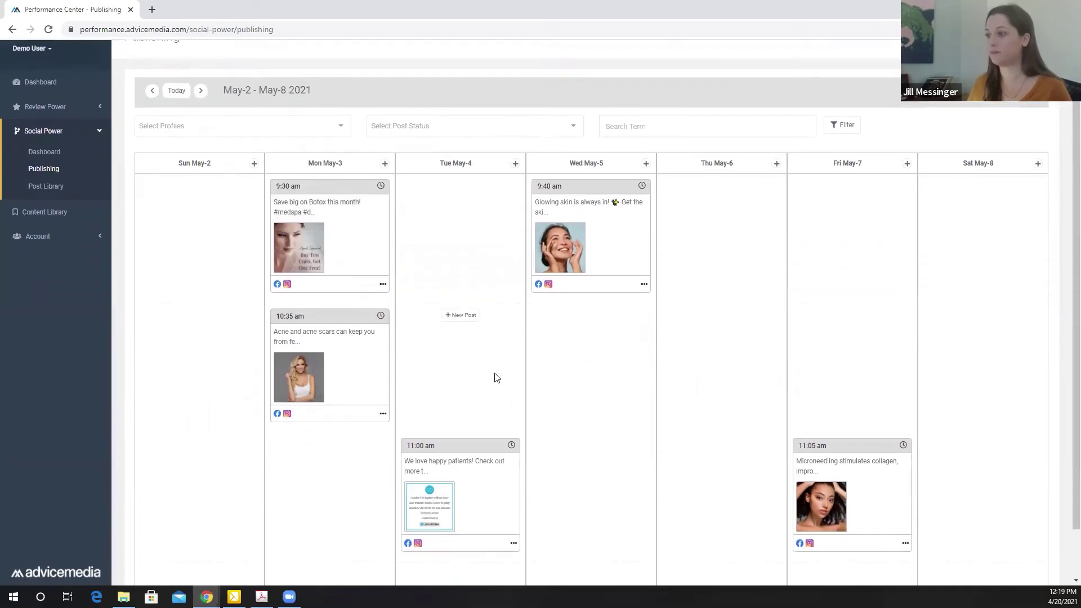
scroll(497, 378, down, 1)
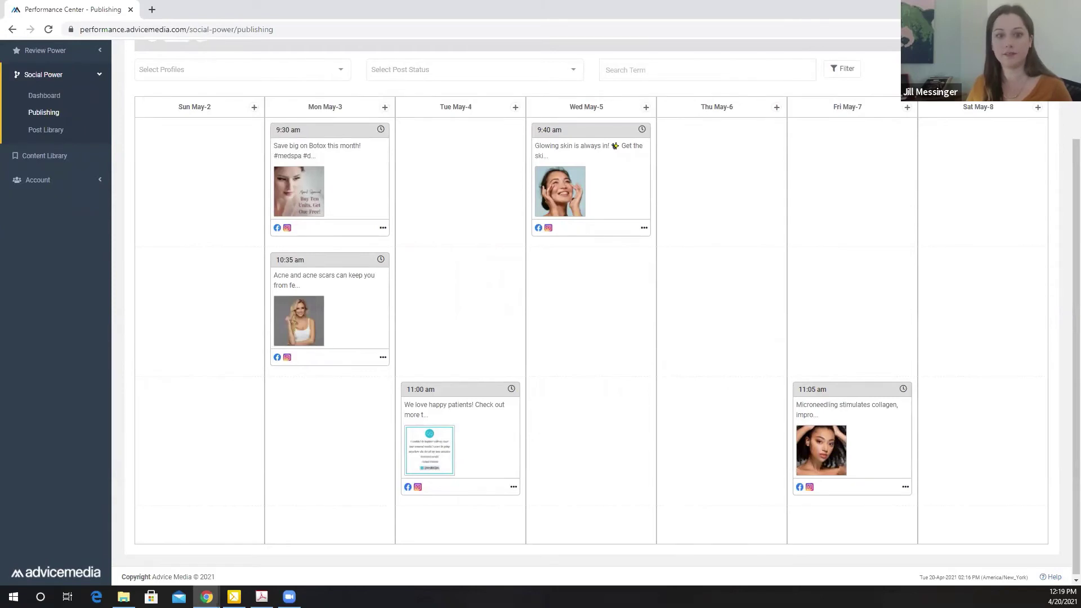
scroll(174, 394, up, 1)
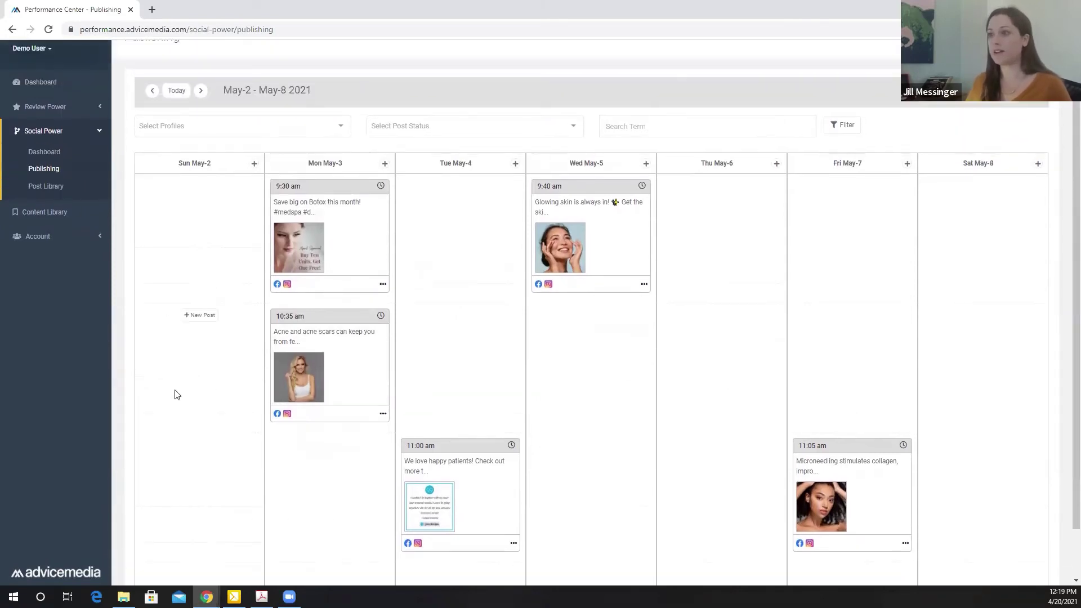
scroll(179, 424, up, 1)
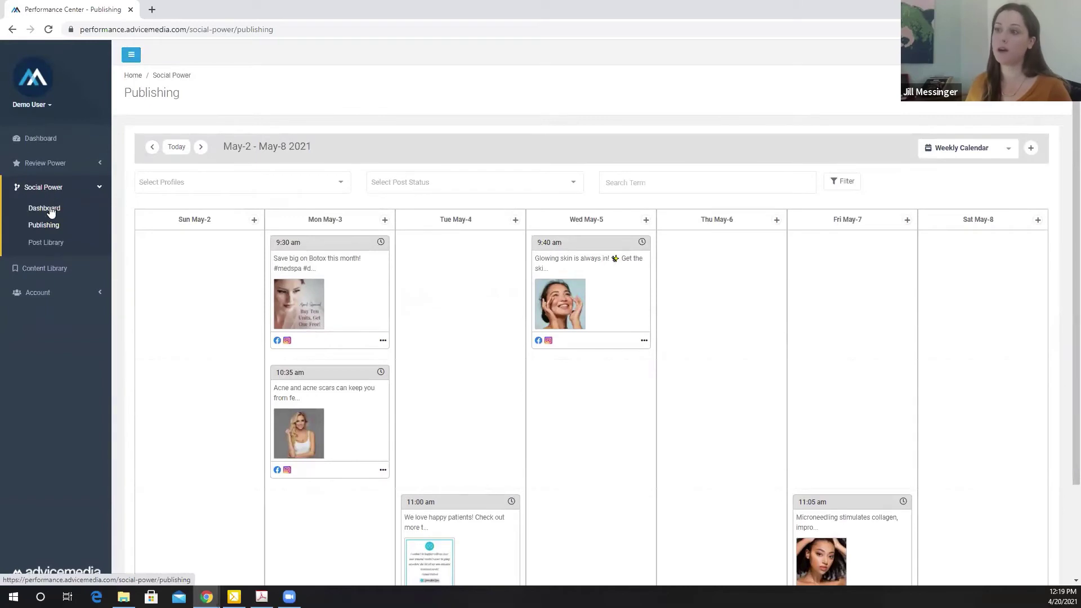
click(51, 212)
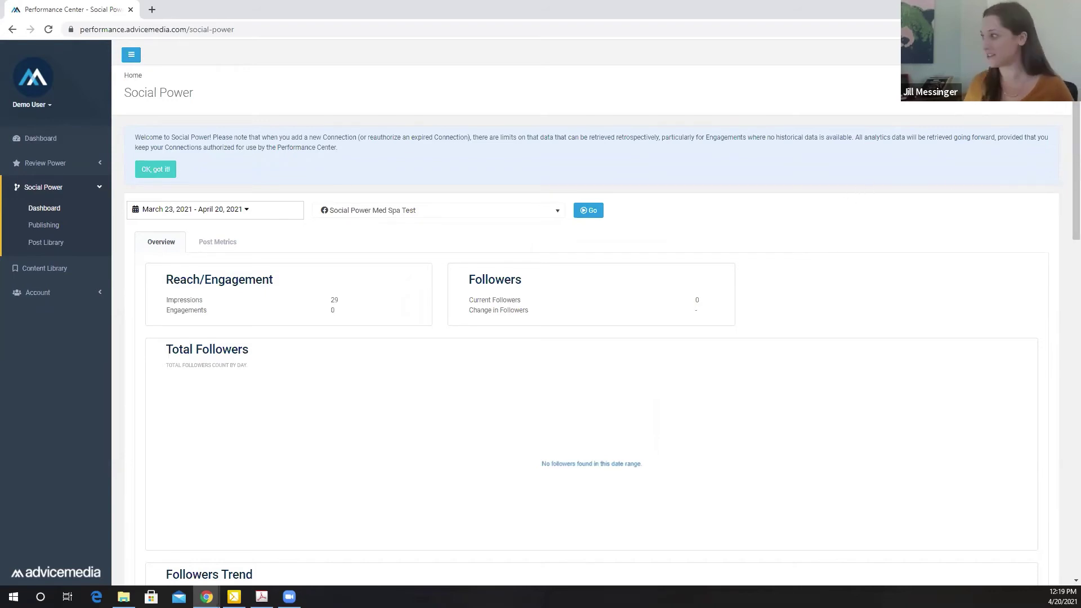
scroll(965, 164, down, 1)
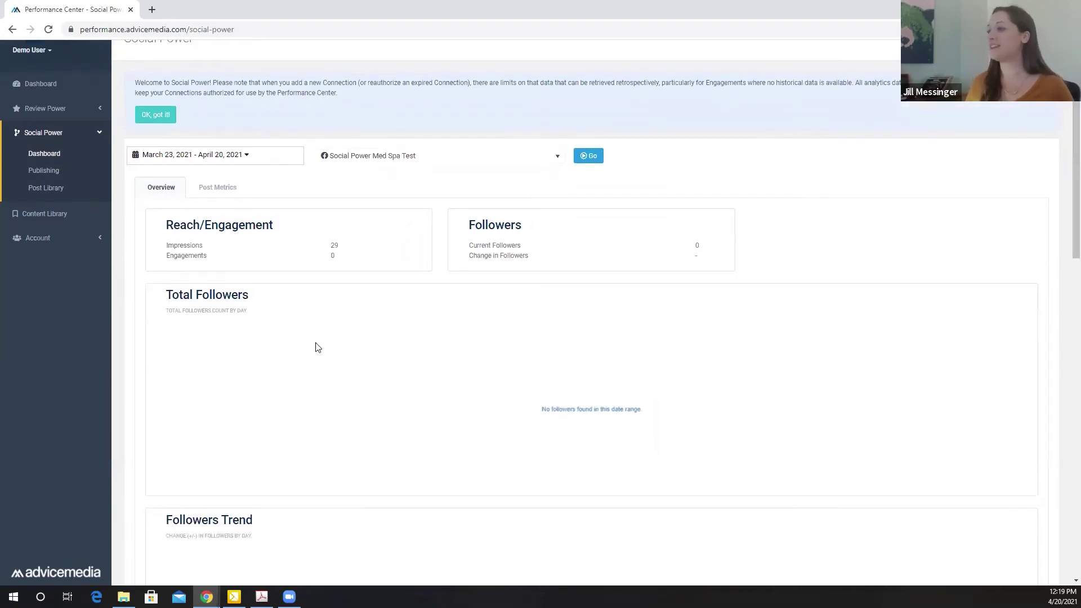
scroll(305, 323, down, 3)
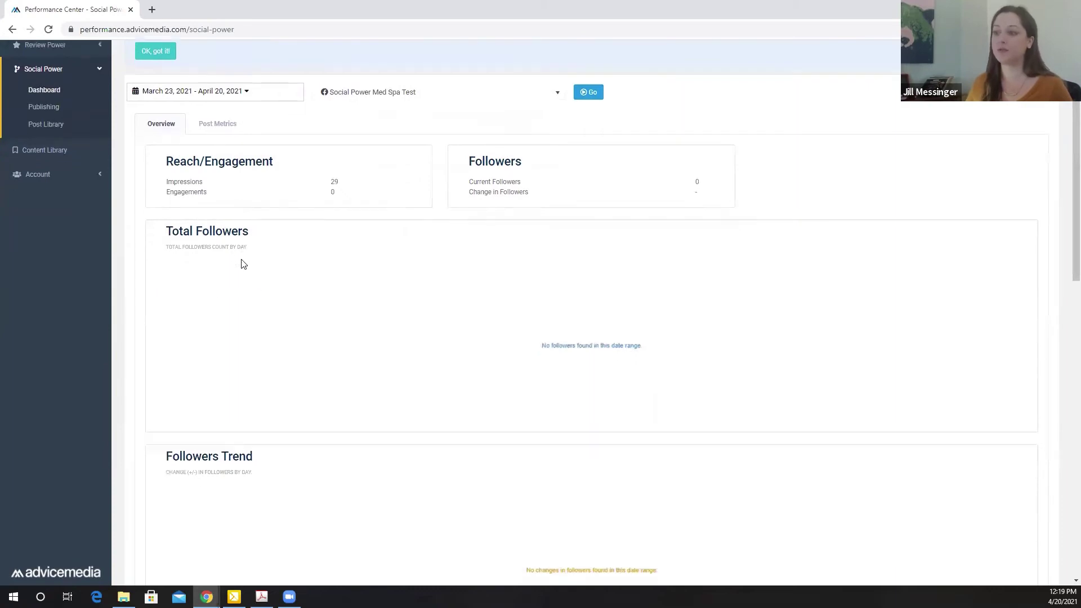
scroll(258, 353, down, 6)
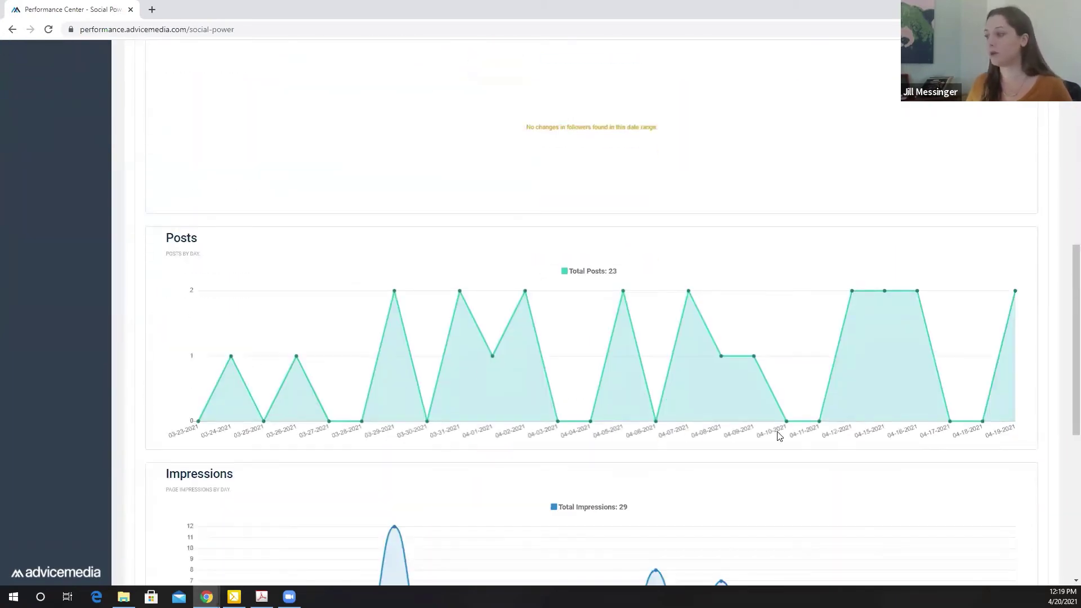
scroll(718, 407, down, 3)
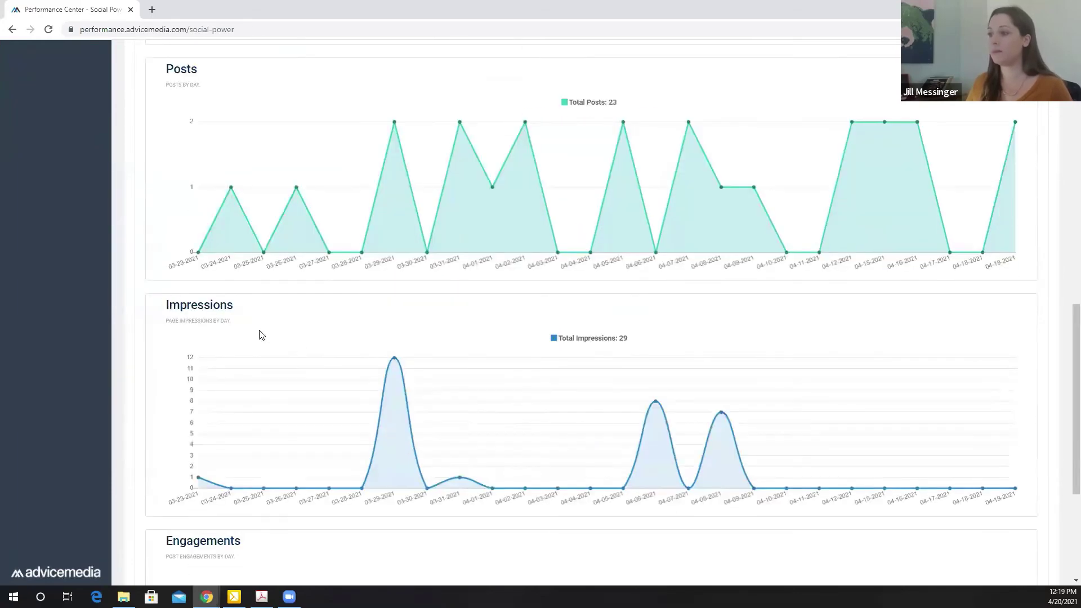
scroll(248, 315, down, 4)
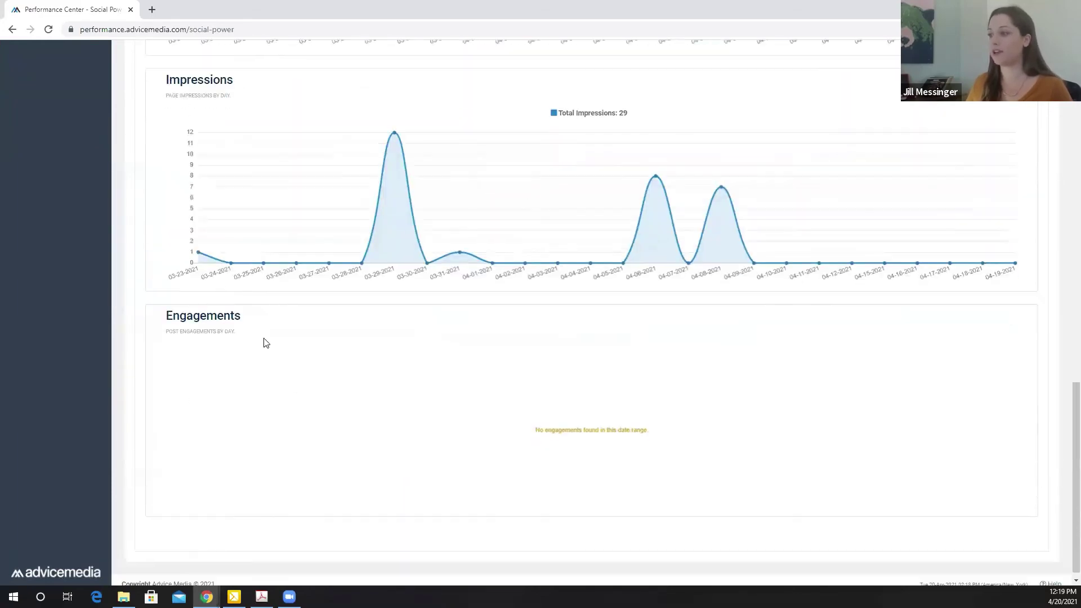
drag(1066, 535, 1065, 451)
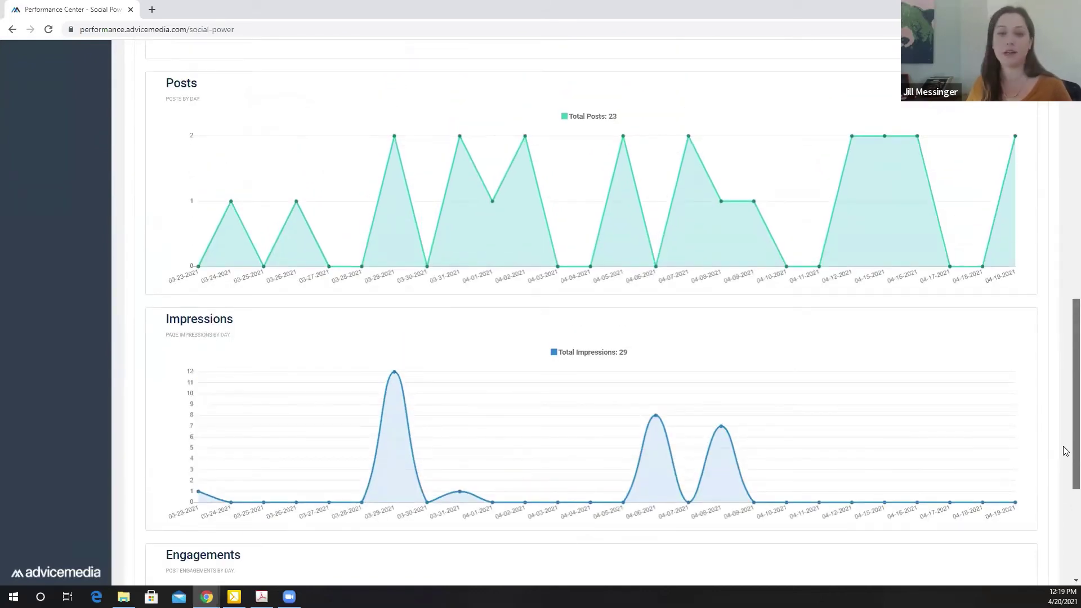
drag(1066, 451, 1064, 197)
Step: Load the Instagram account on the dashboard: 62 impressions, 3 engagements, 1 follower
click(245, 183)
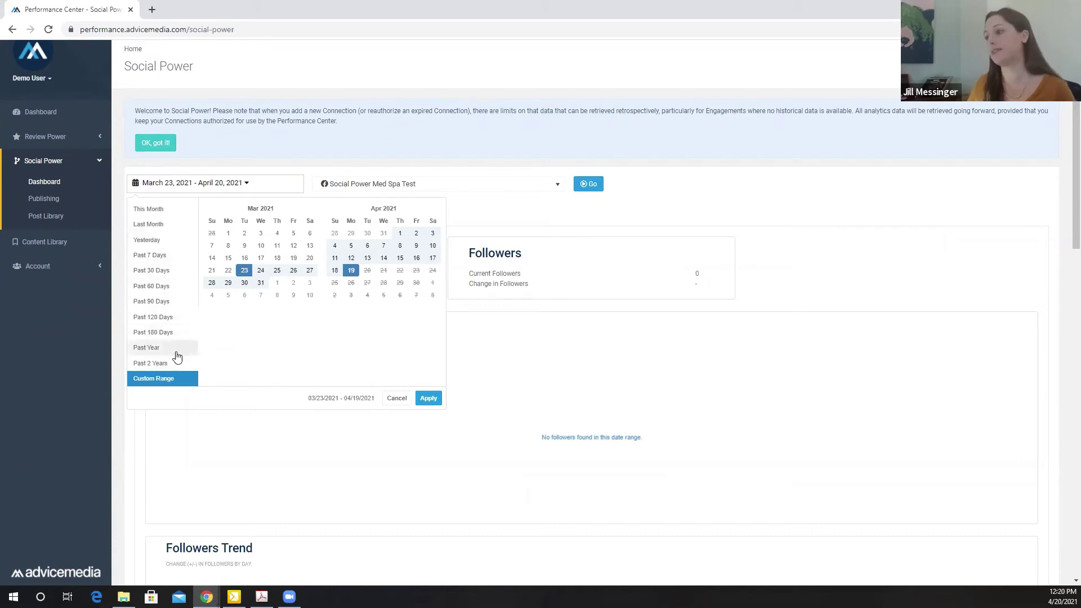
click(623, 193)
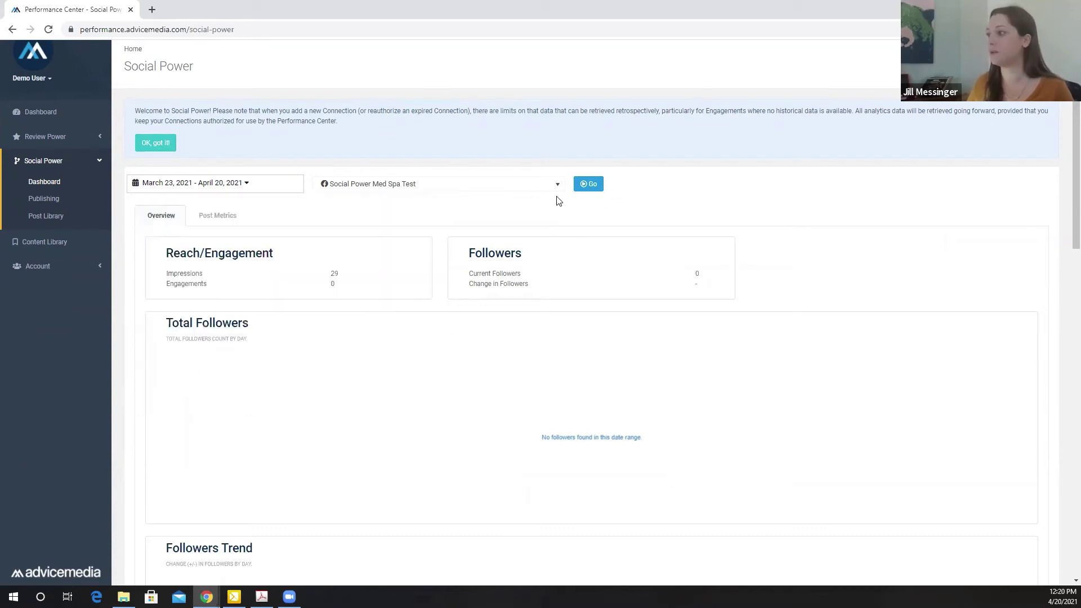
click(545, 186)
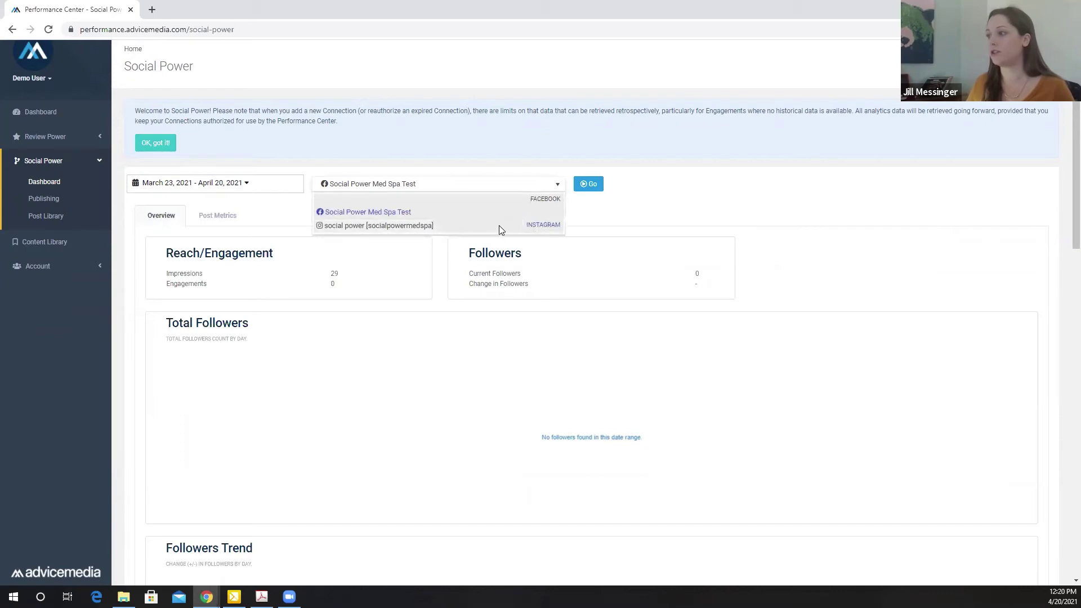
click(500, 227)
click(599, 189)
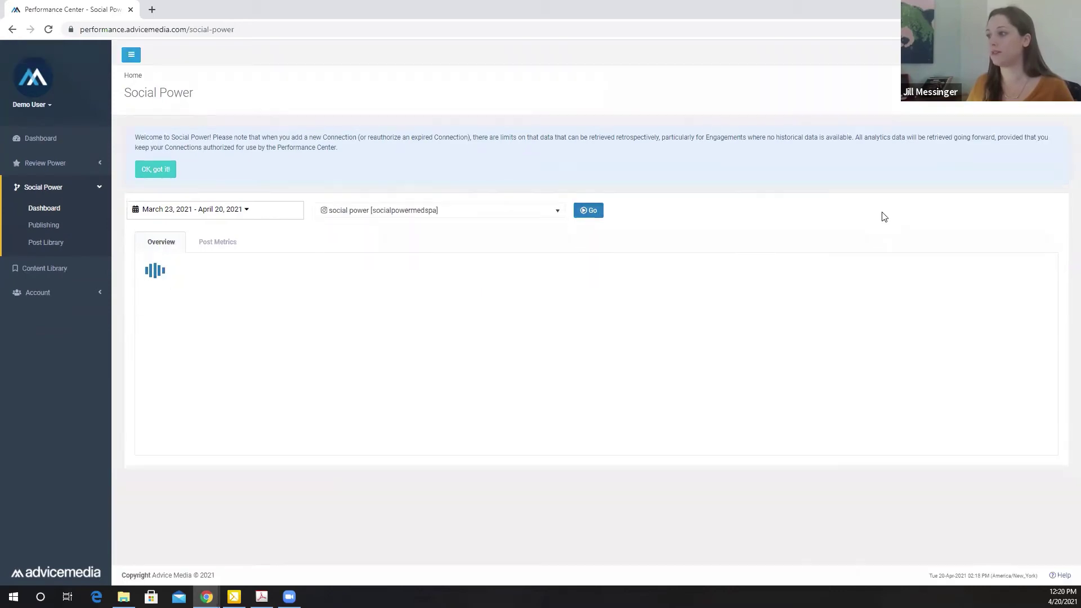
scroll(1065, 147, down, 12)
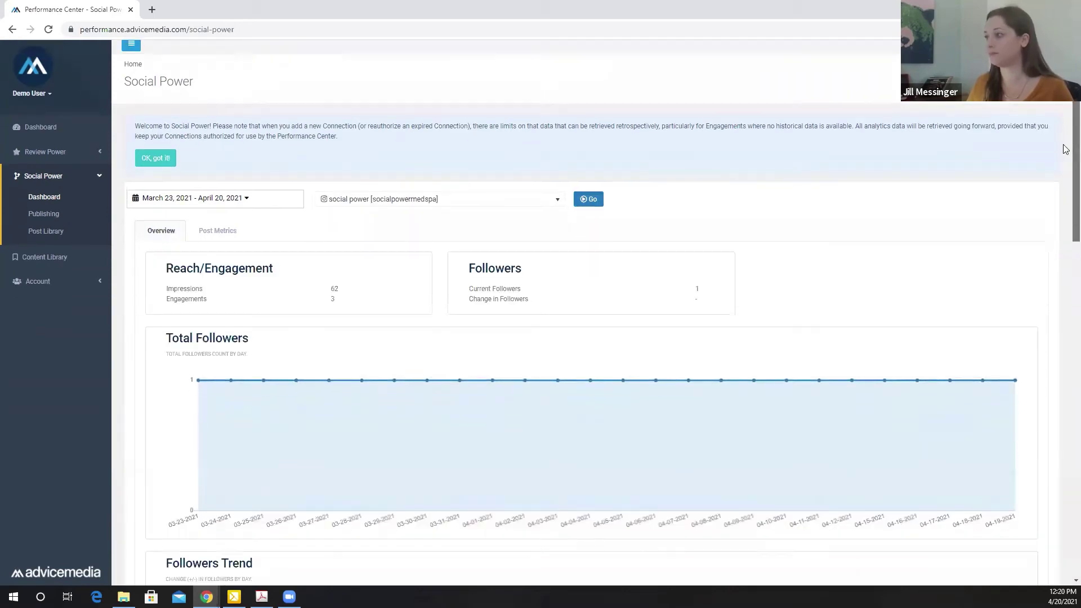
scroll(1066, 489, down, 5)
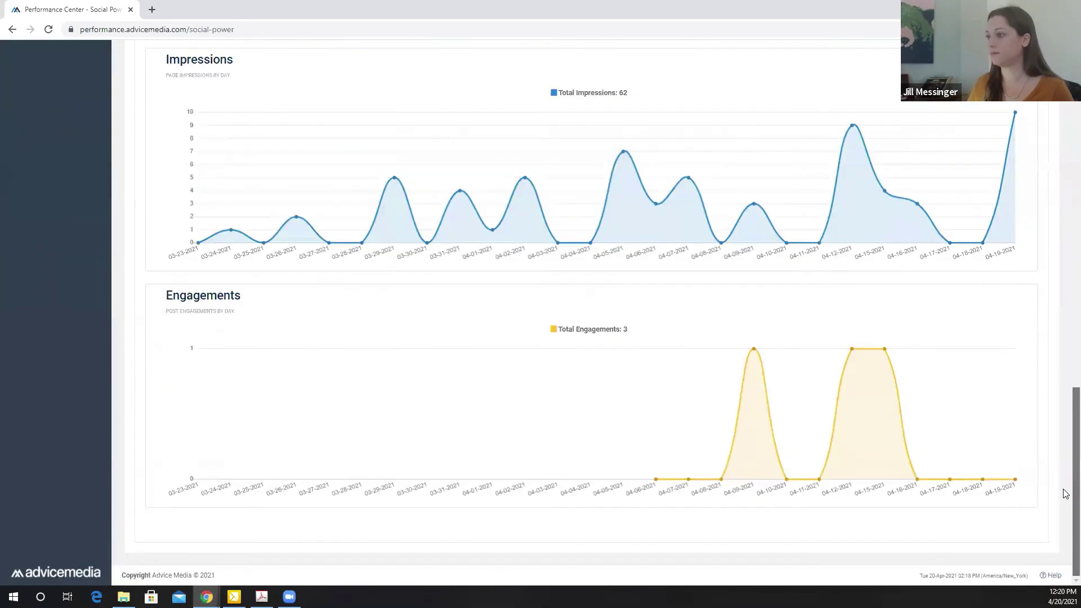
scroll(1063, 493, up, 20)
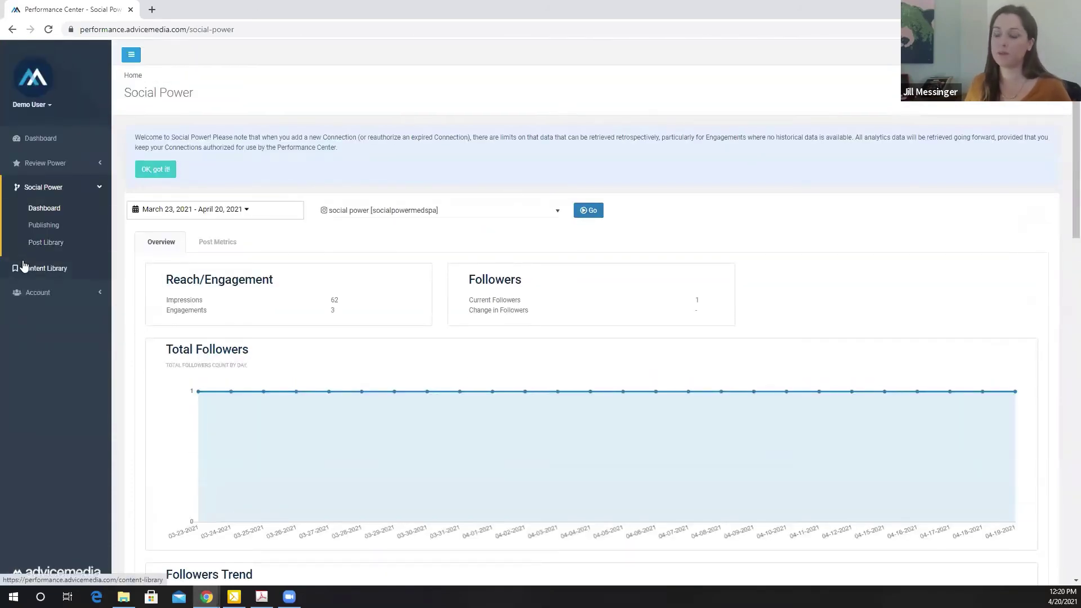
Step: Open a blank Create User form from Account > Users, leaving the role unselected
click(46, 298)
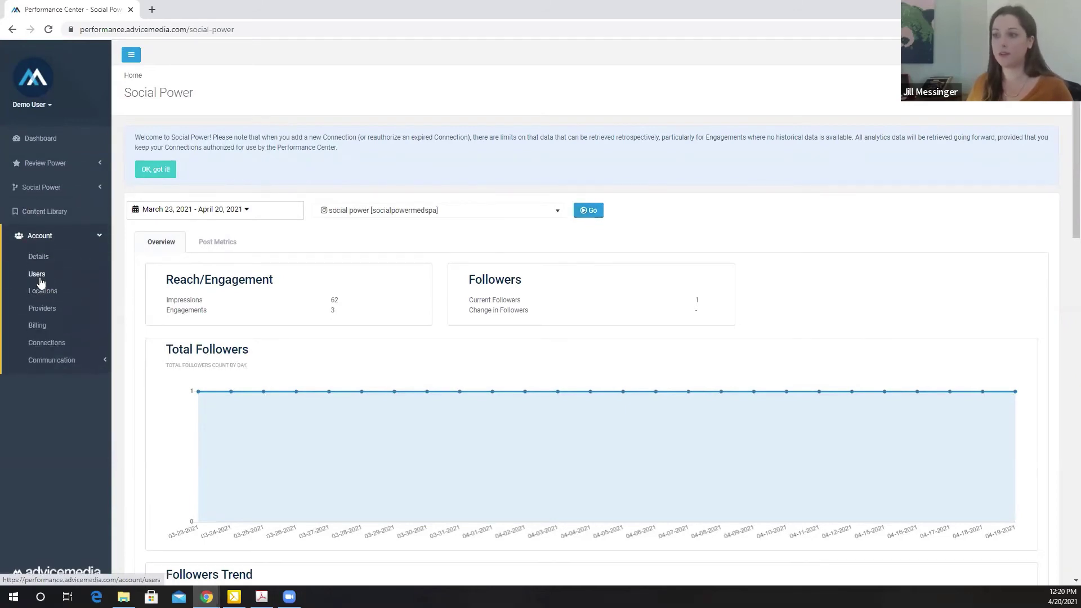
click(39, 278)
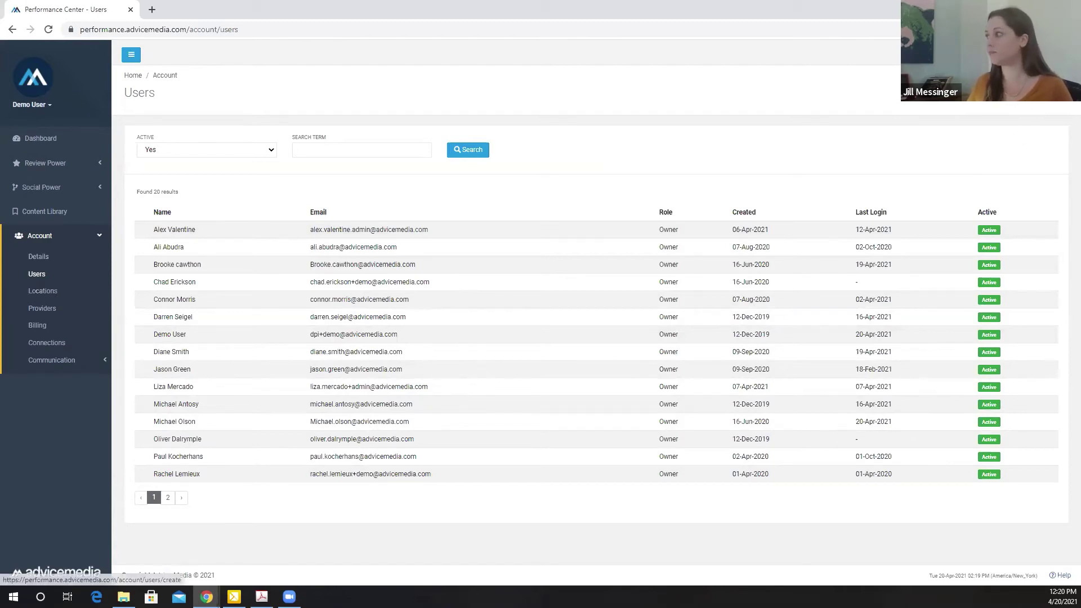
click(1026, 121)
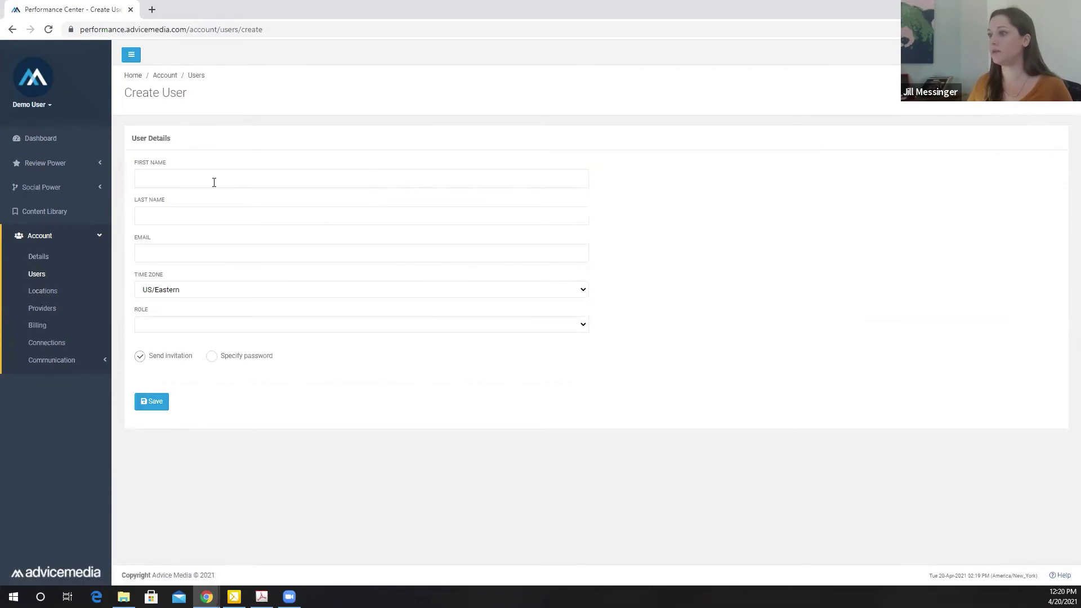
click(163, 330)
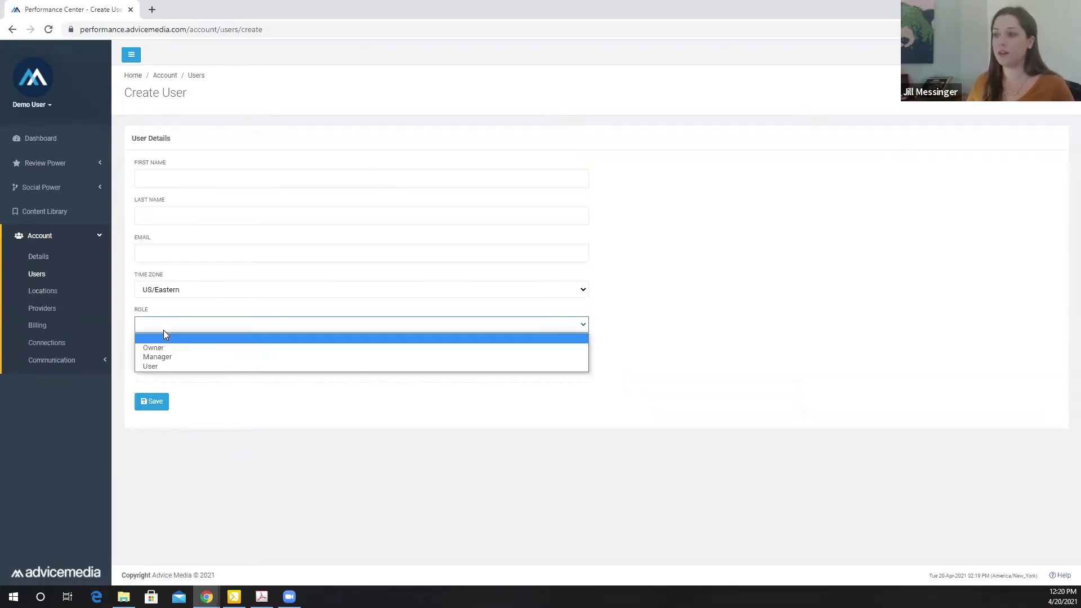
click(164, 329)
click(166, 325)
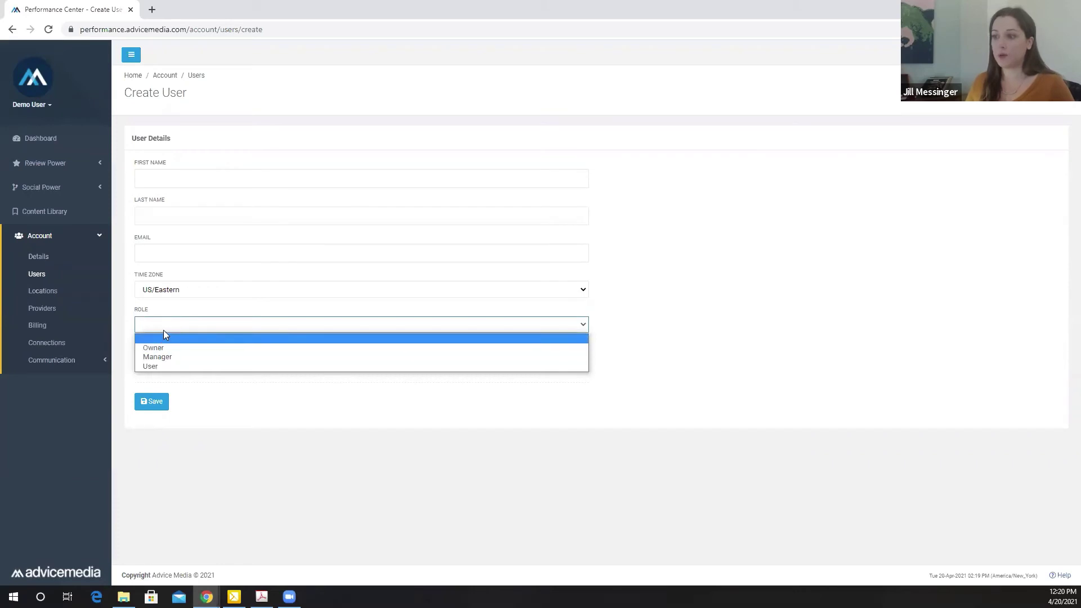
click(166, 326)
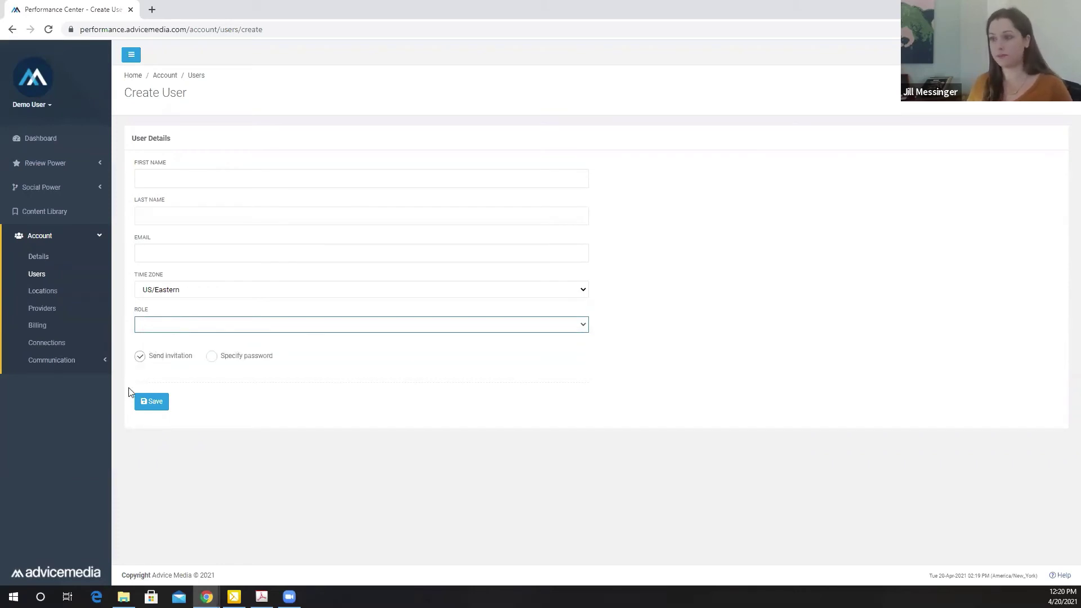
Step: Look at the Connect Instagram Account option, then return to the list of Google, Instagram and Facebook connections
click(57, 345)
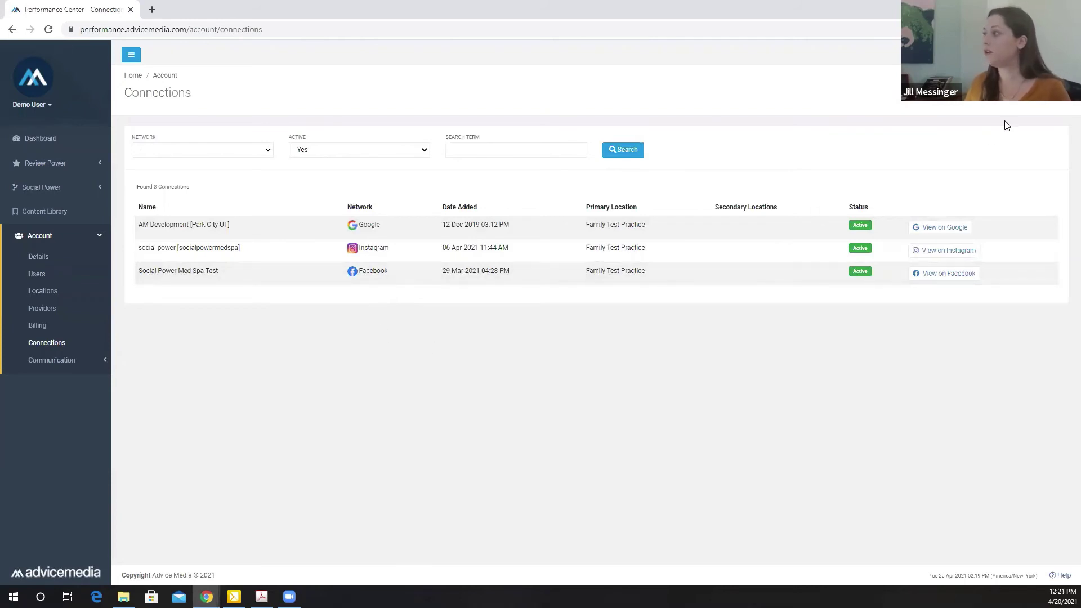
click(1008, 95)
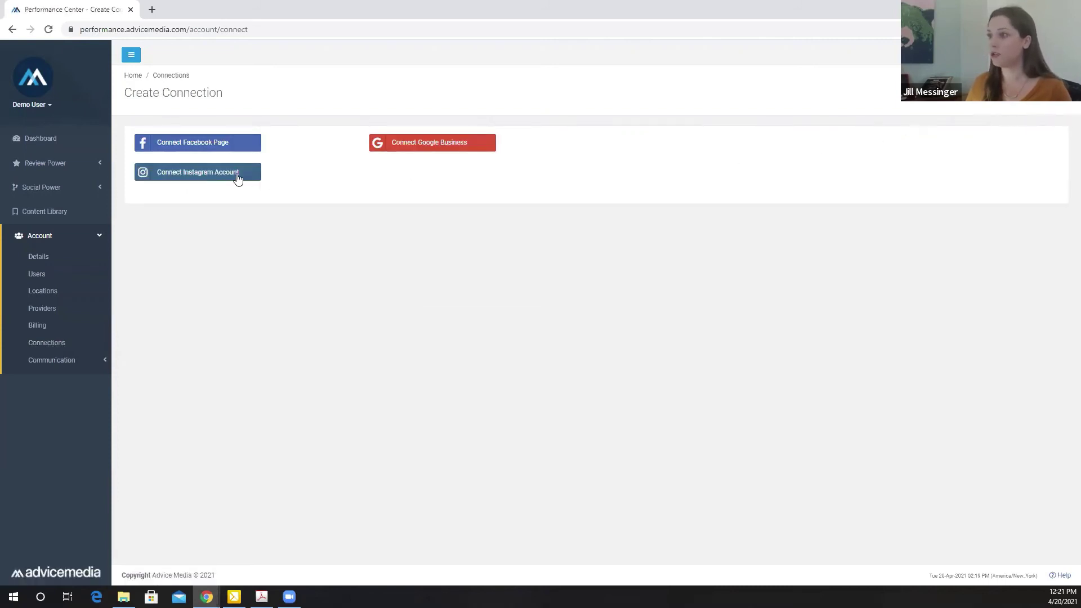
click(237, 177)
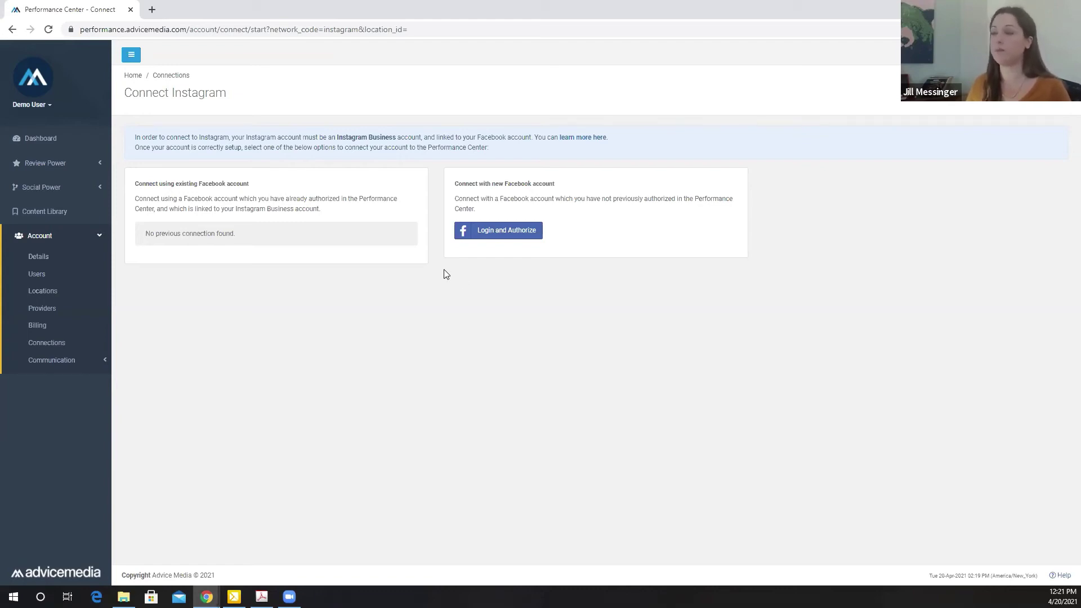
click(60, 345)
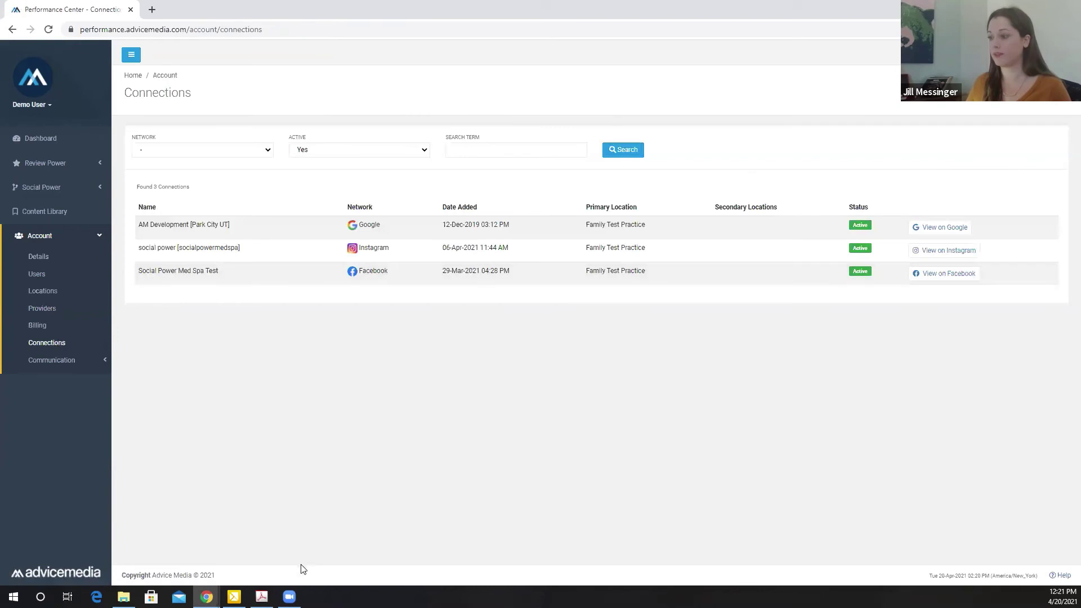
mouse_move(262, 597)
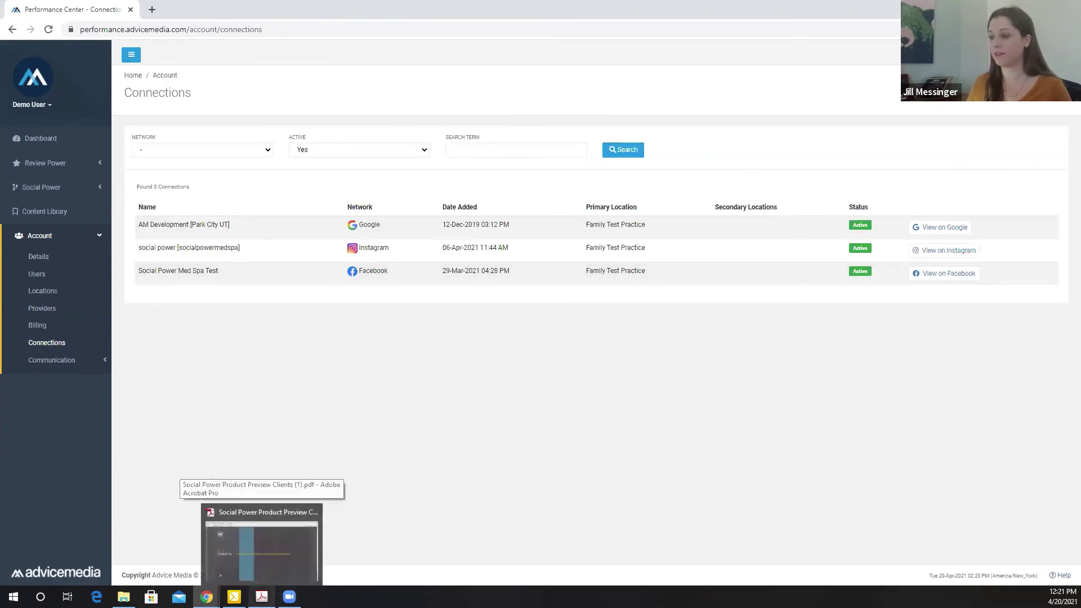
click(262, 544)
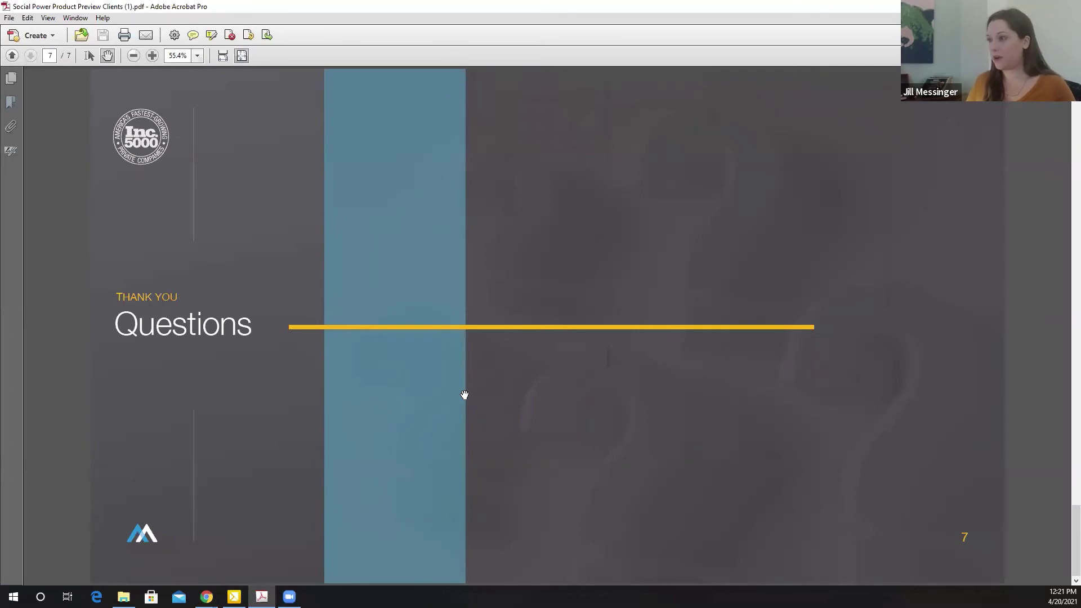
key(ctrl+l)
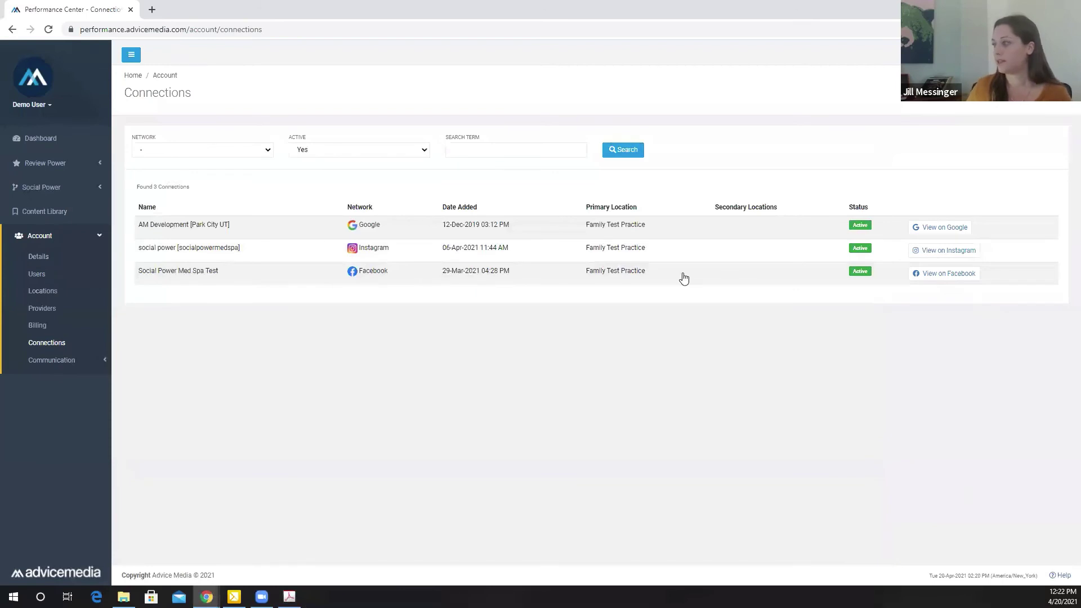
Step: Open the Help Center from the footer and go to page 2 of its guides
click(1057, 577)
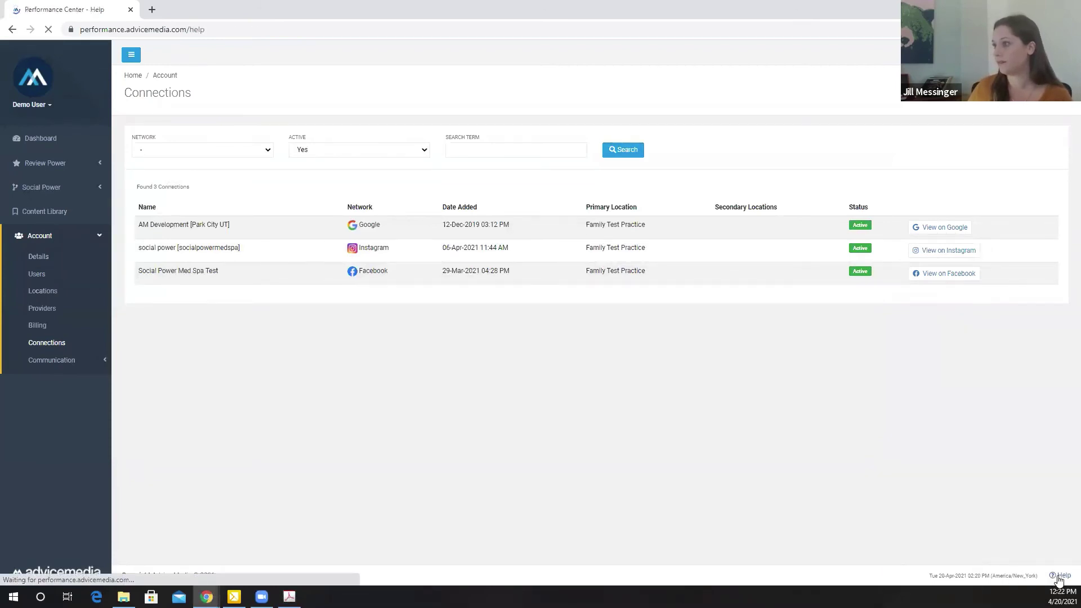
scroll(1064, 321, down, 9)
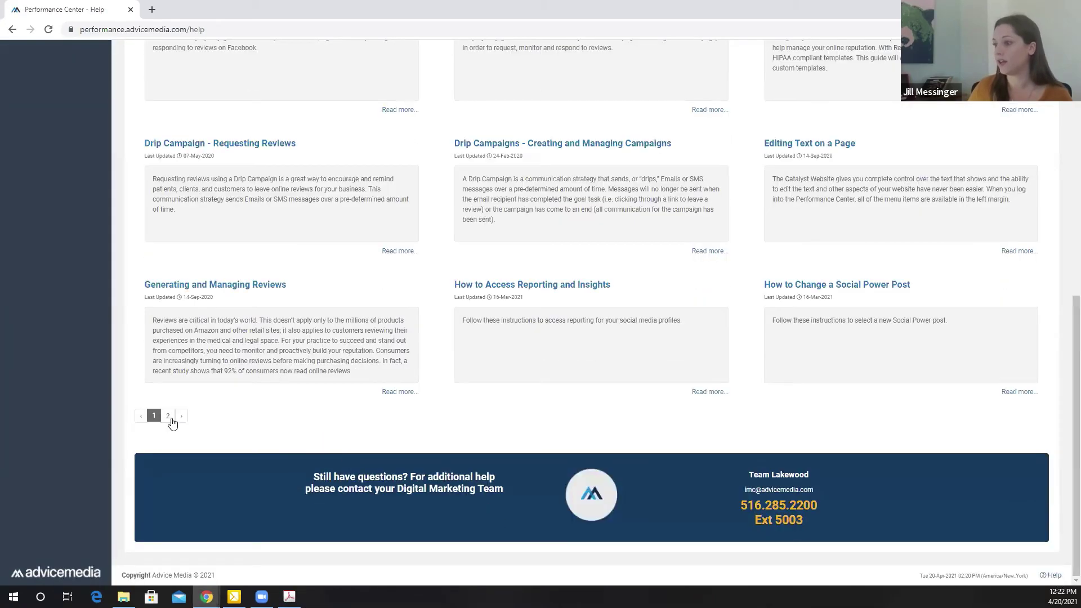
click(169, 417)
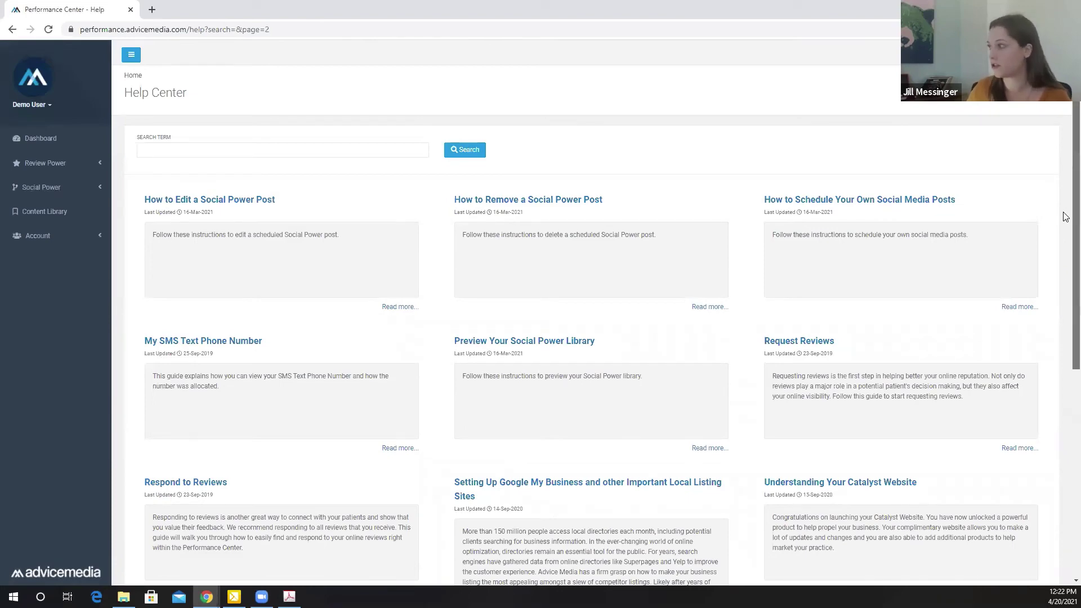
scroll(1064, 176, down, 4)
scroll(1065, 176, up, 3)
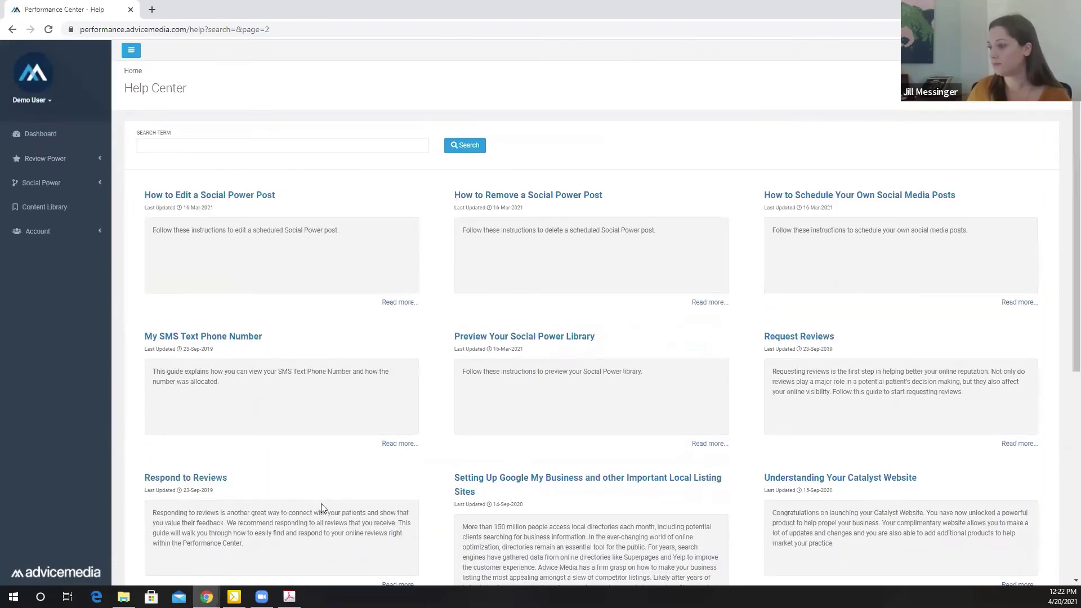
Step: Bring the Acrobat slide PDF forward and show the closing Questions slide in Full Screen Mode
click(289, 597)
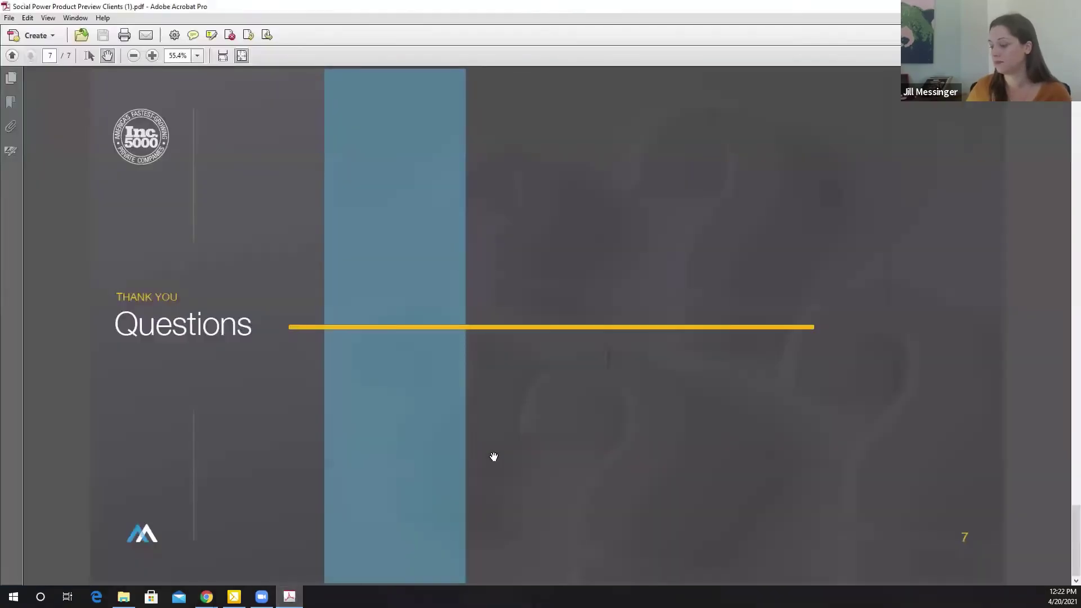
key(ctrl+l)
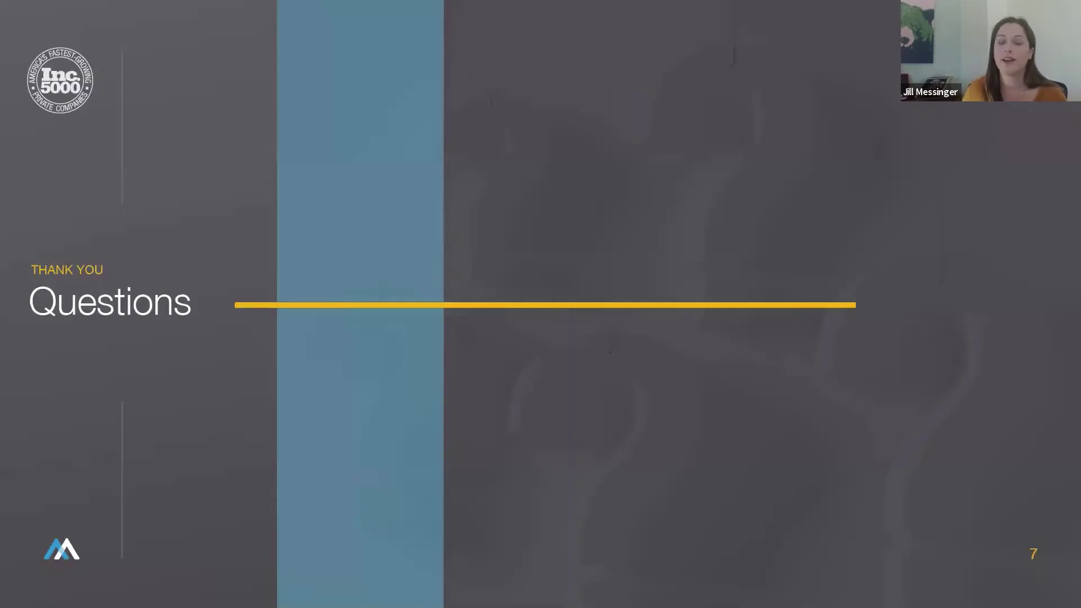